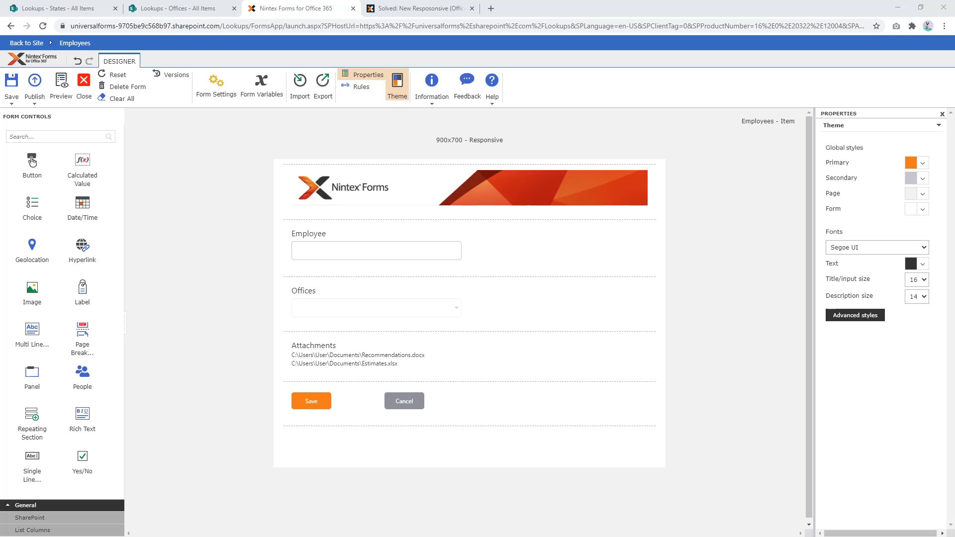
Step: Compare the States and Offices lookup lists, then bring up the Nintex community post on Responsive limitations
click(62, 9)
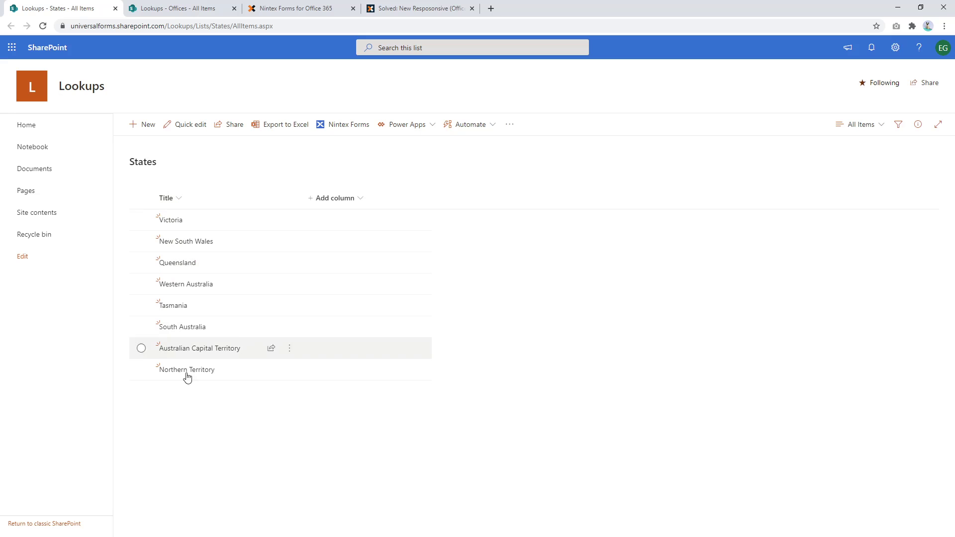
click(180, 10)
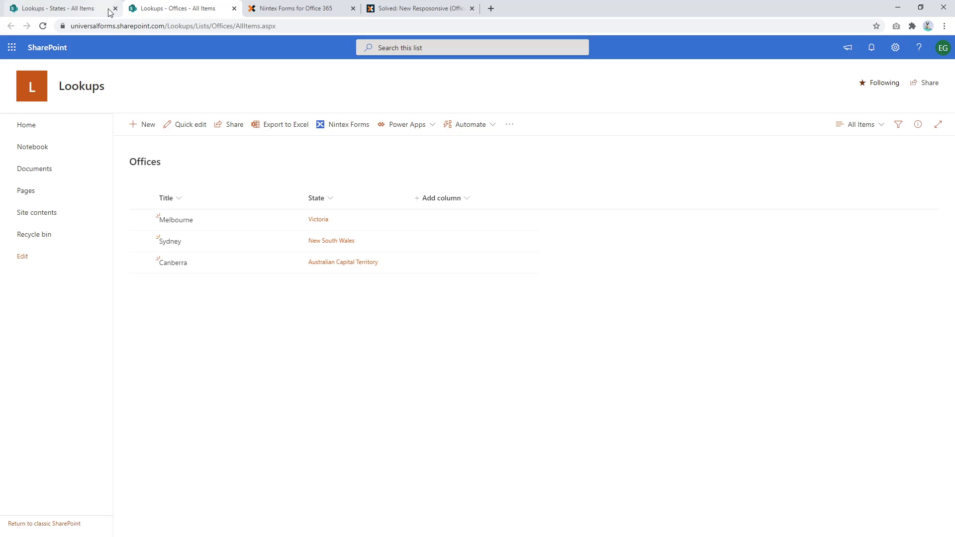
click(62, 6)
click(175, 4)
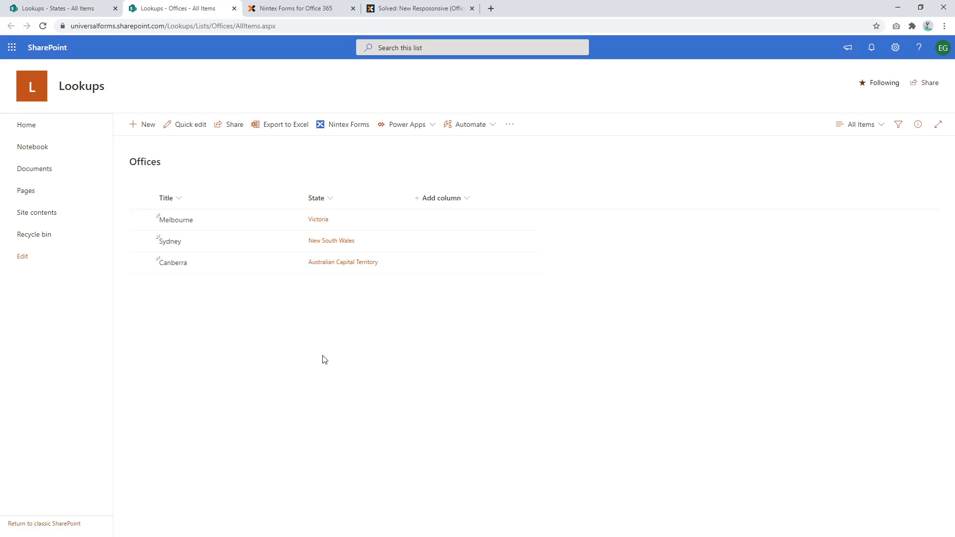
click(422, 11)
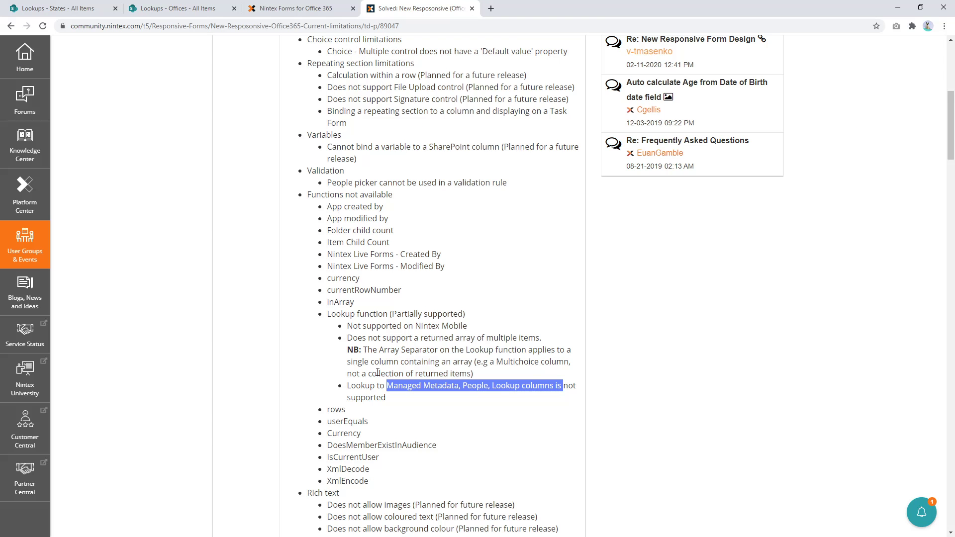
Step: Read through the post's lookup limitations, then return to the States list
click(342, 328)
scroll(352, 273, up, 7)
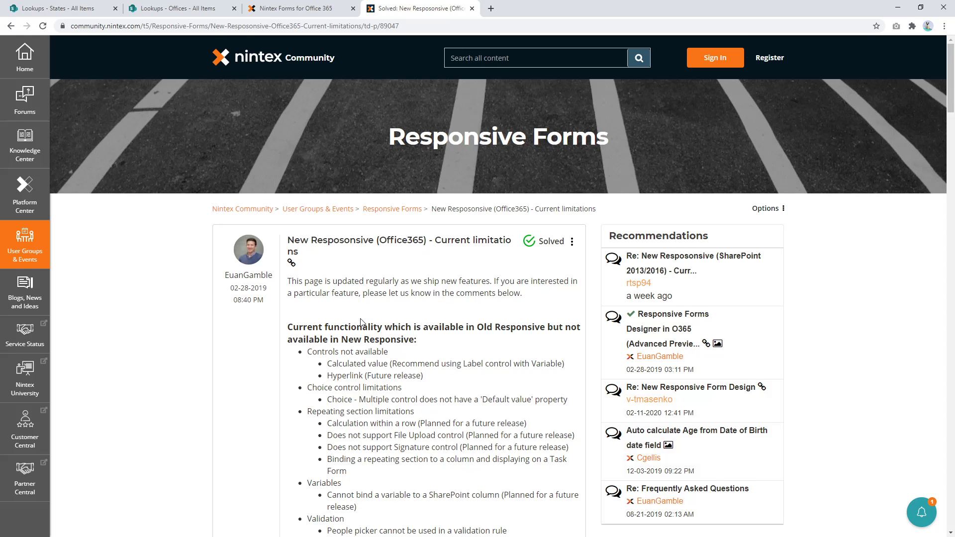
scroll(428, 241, down, 6)
scroll(293, 141, up, 2)
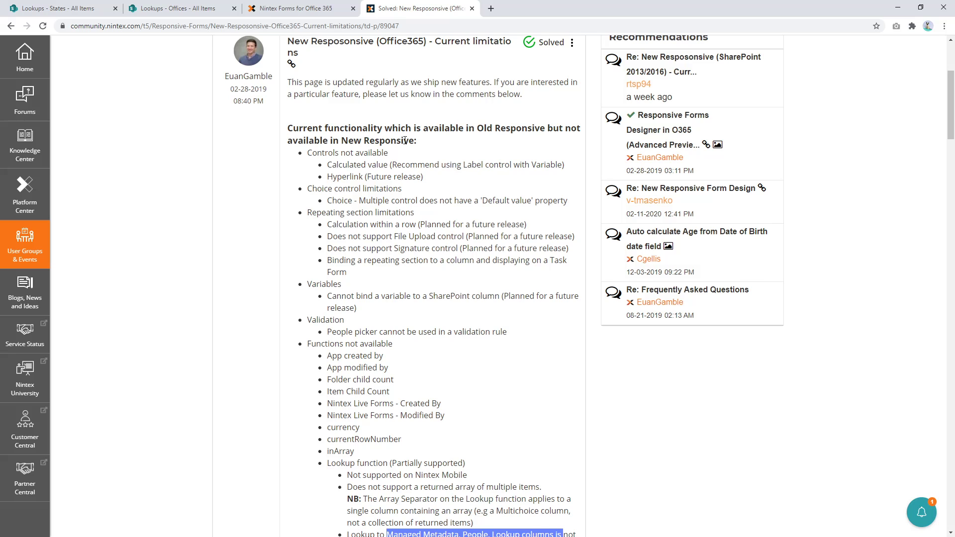
scroll(352, 323, down, 2)
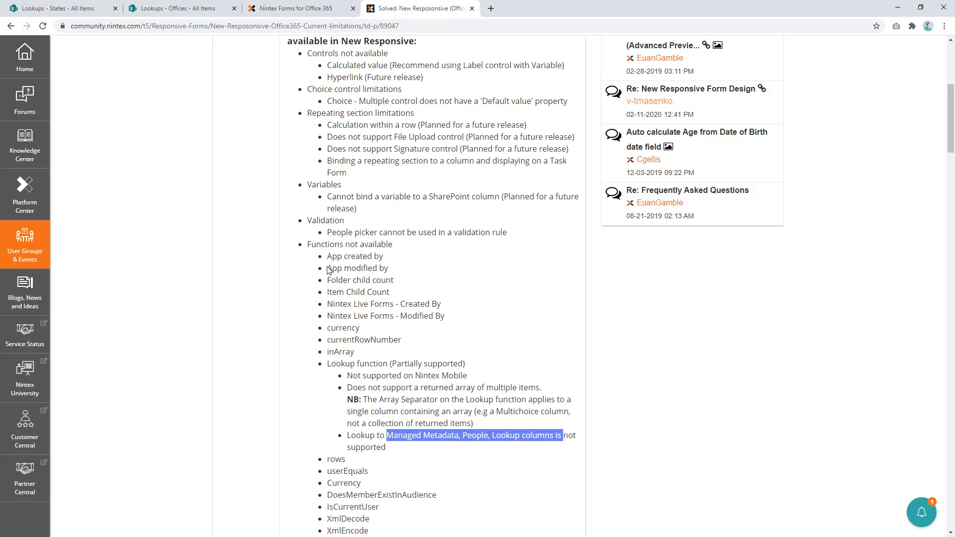
scroll(328, 270, up, 4)
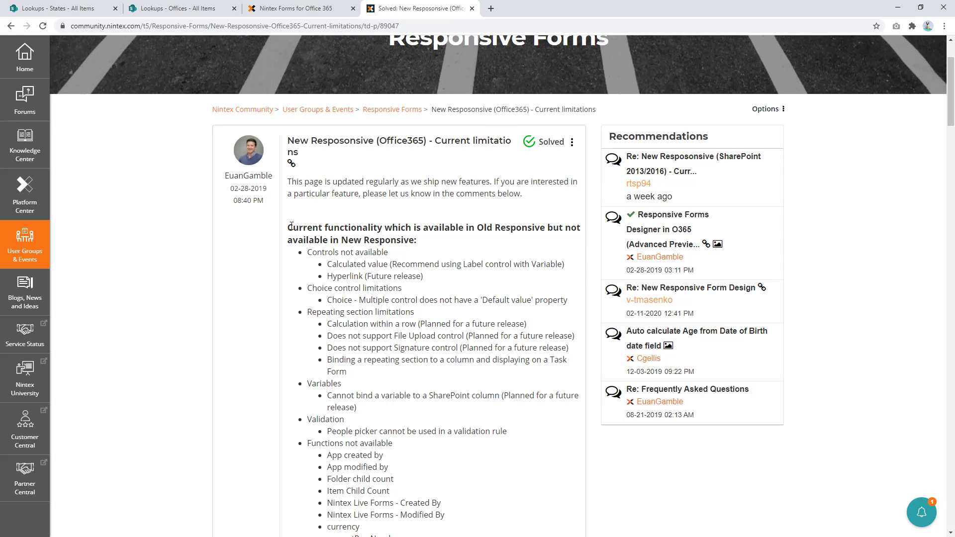
drag(287, 228, 541, 238)
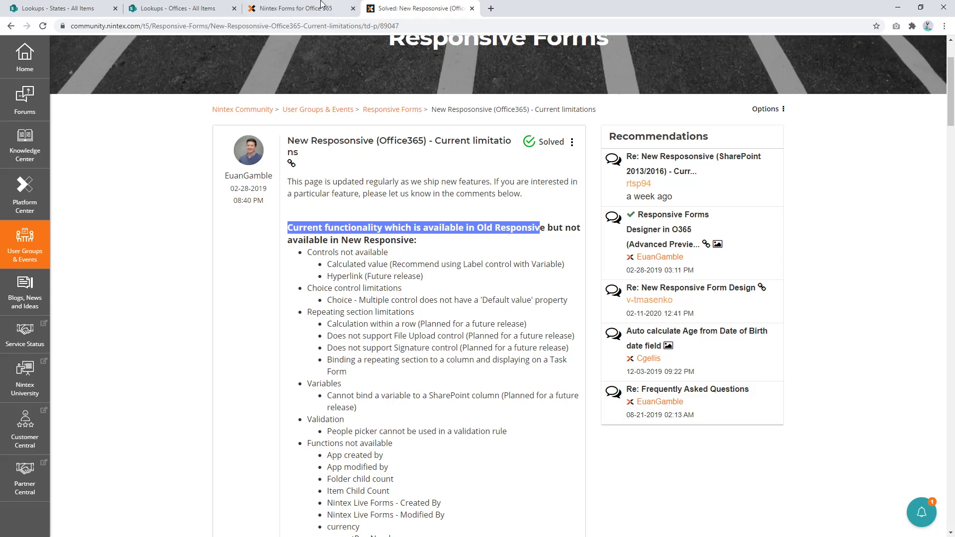
click(88, 7)
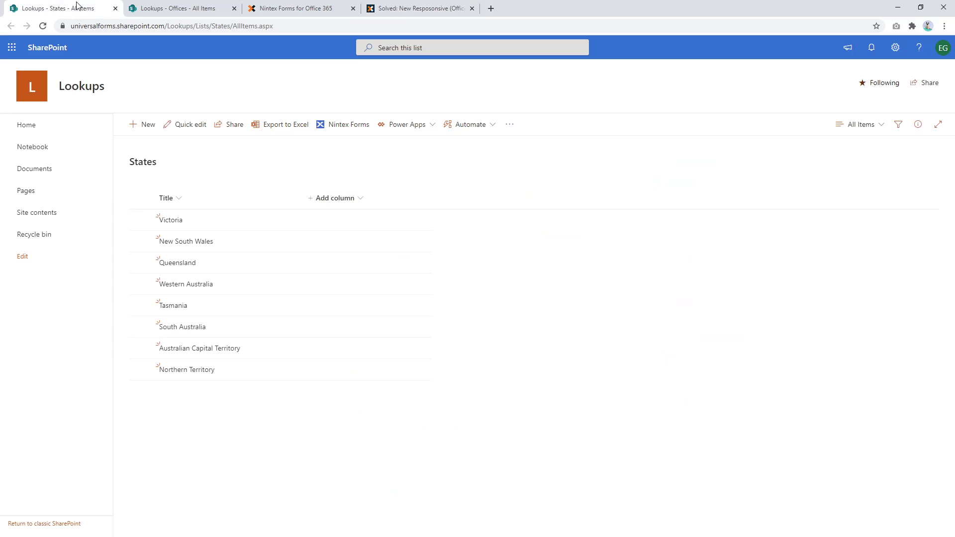
Step: Check the Offices list's State column, then go back to the Employees form in the designer
click(192, 10)
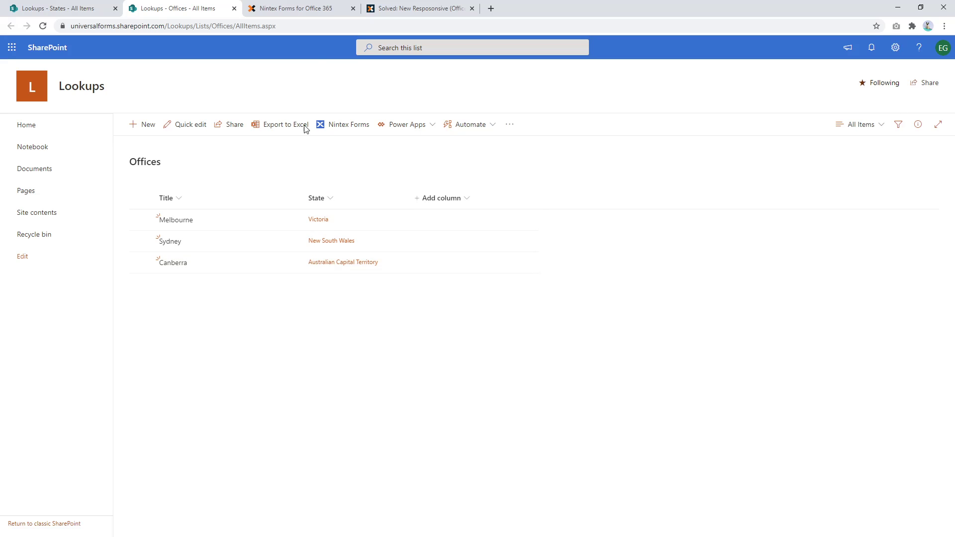
click(304, 8)
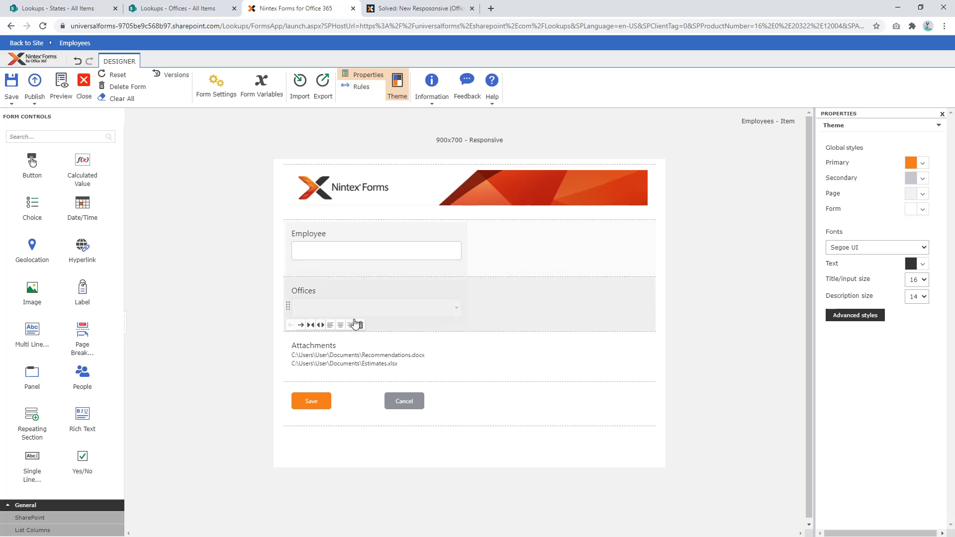
click(391, 306)
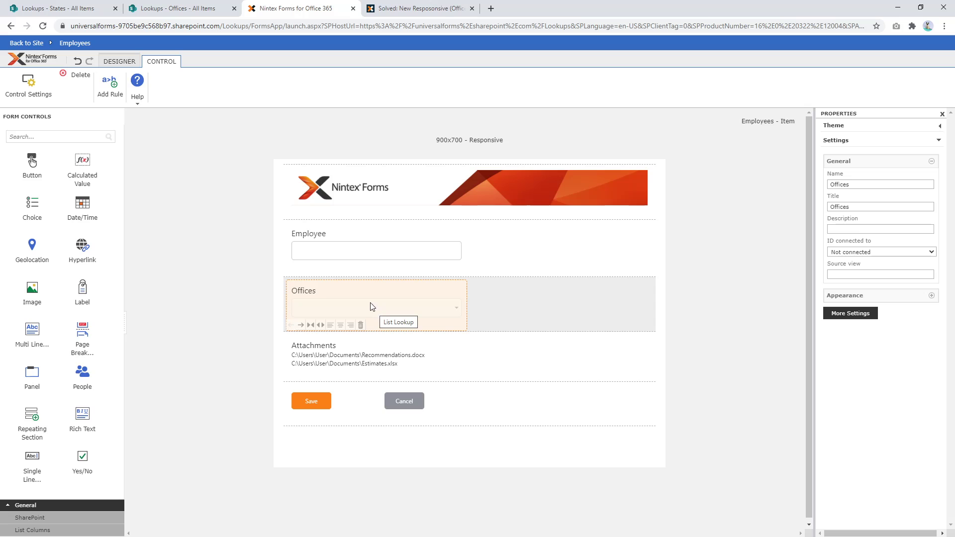
click(186, 9)
click(306, 8)
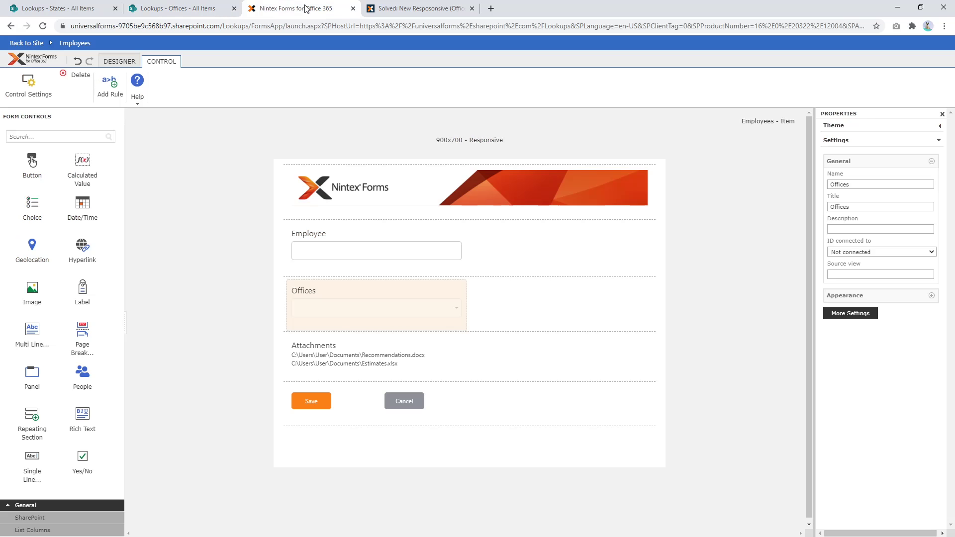
click(119, 62)
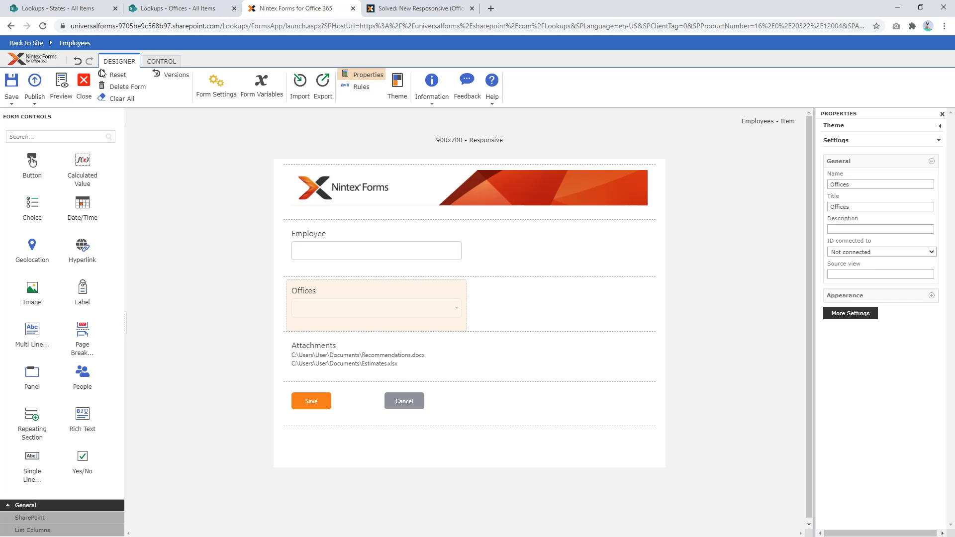
click(60, 82)
click(362, 229)
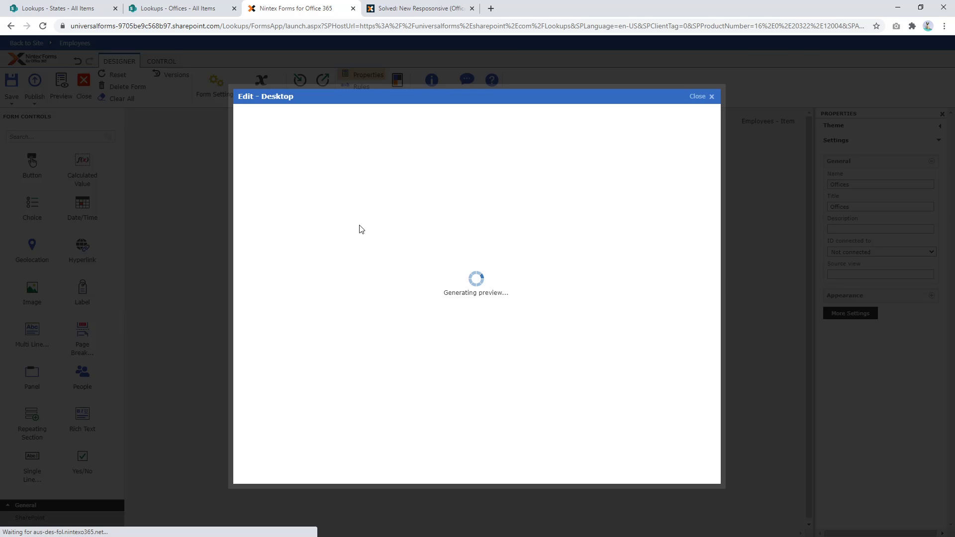
click(329, 252)
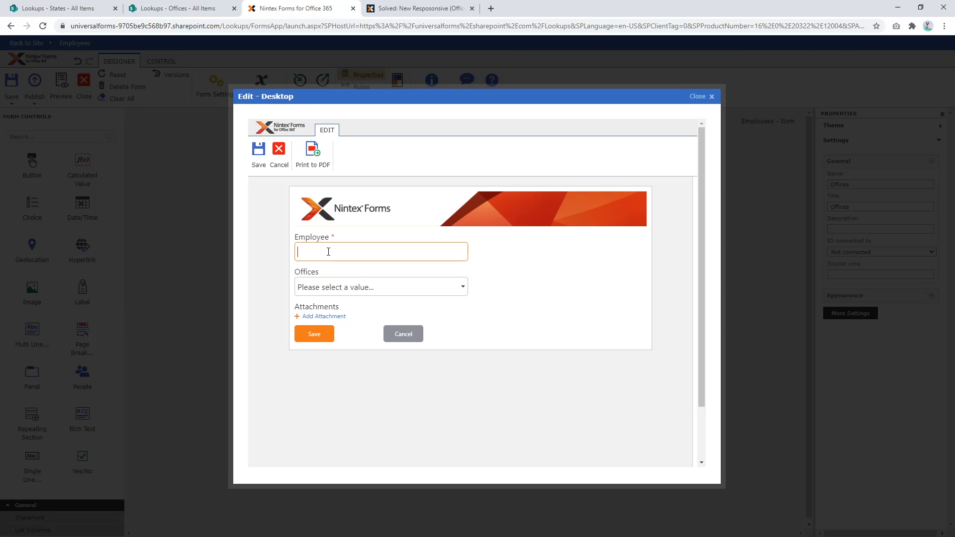
text(sdgdg)
click(403, 288)
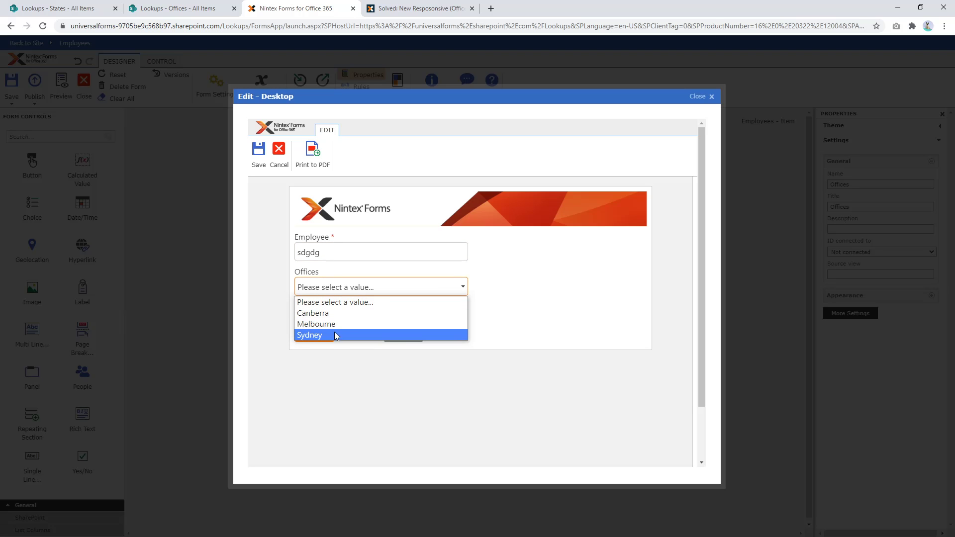
click(331, 389)
click(410, 336)
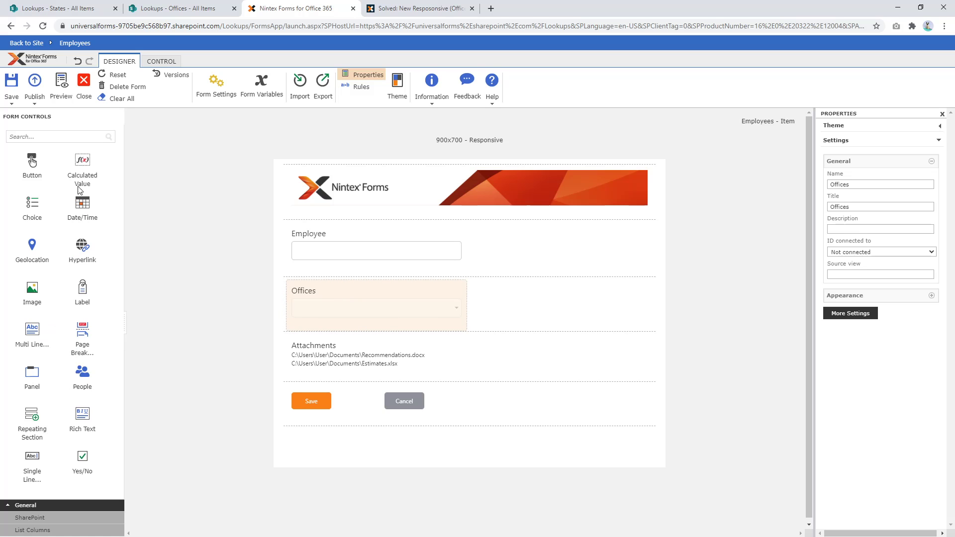
Step: Place a Calculated Value control beside Offices whose formula is the Offices named-control reference, and save it
drag(83, 160, 565, 300)
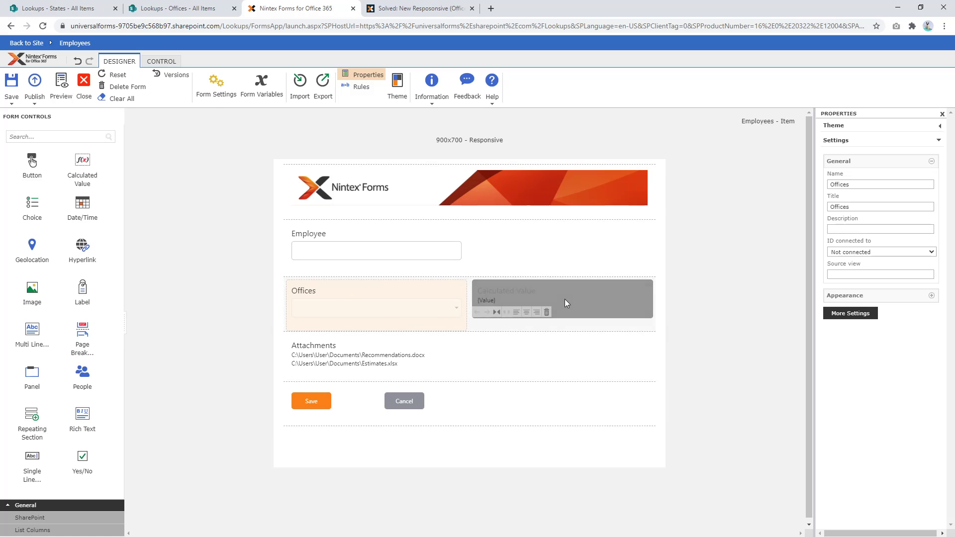
click(565, 300)
double_click(565, 301)
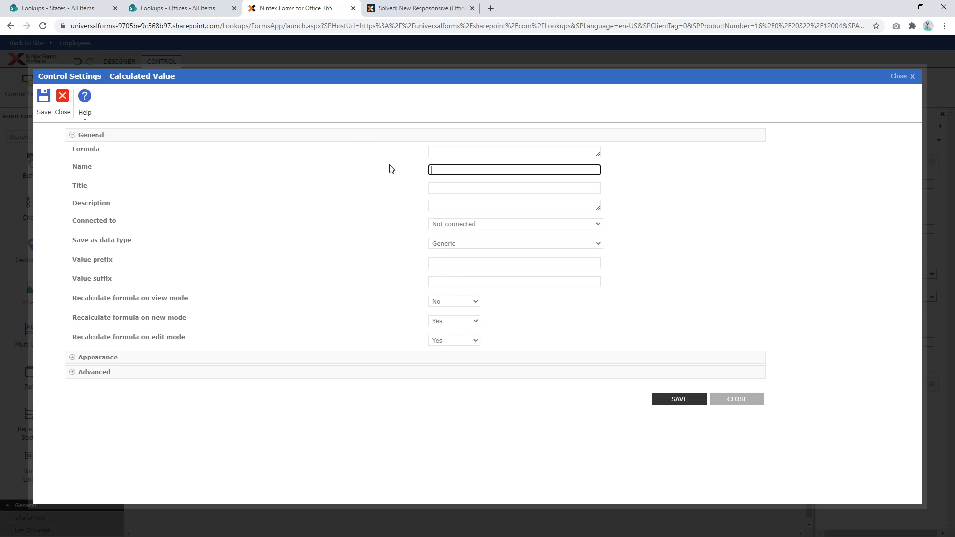
click(456, 153)
click(844, 398)
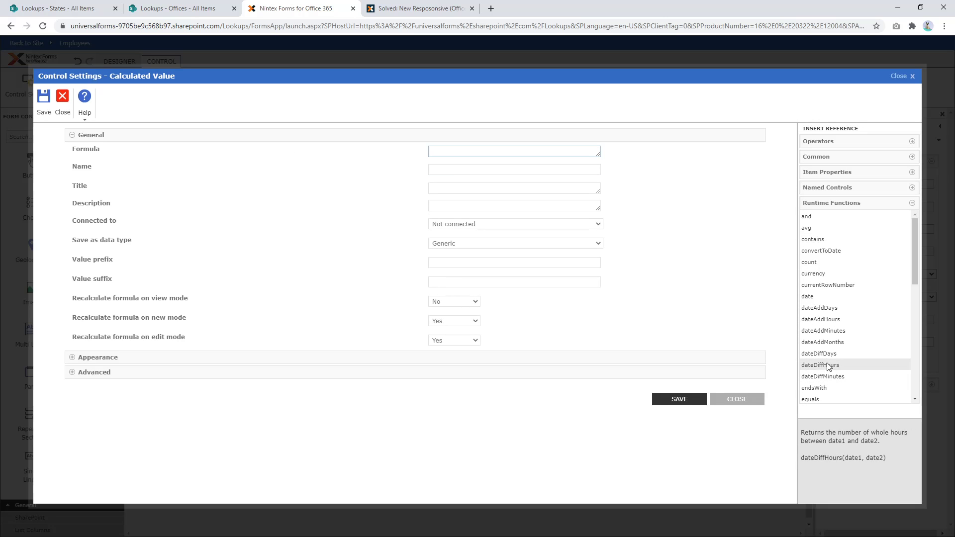
scroll(845, 348, down, 2)
scroll(845, 348, down, 3)
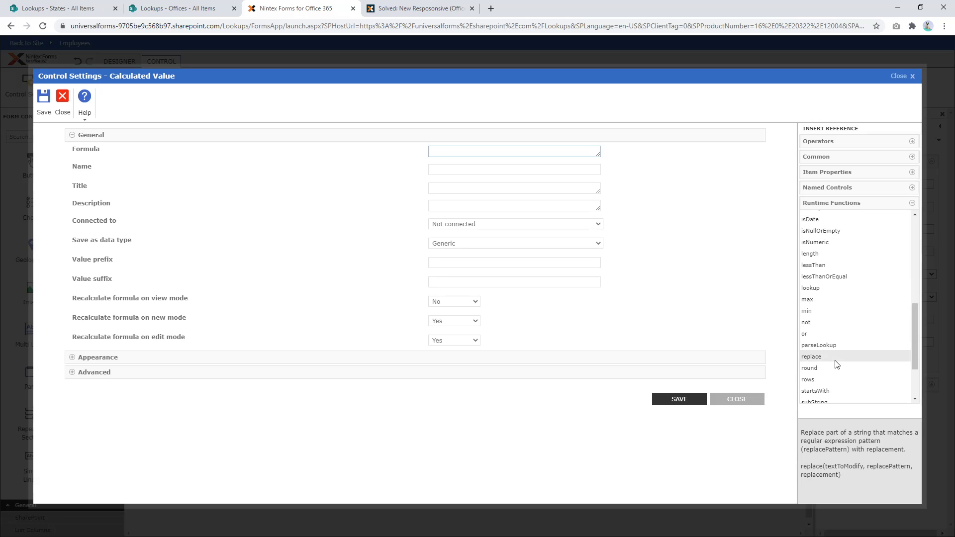
click(835, 189)
double_click(814, 212)
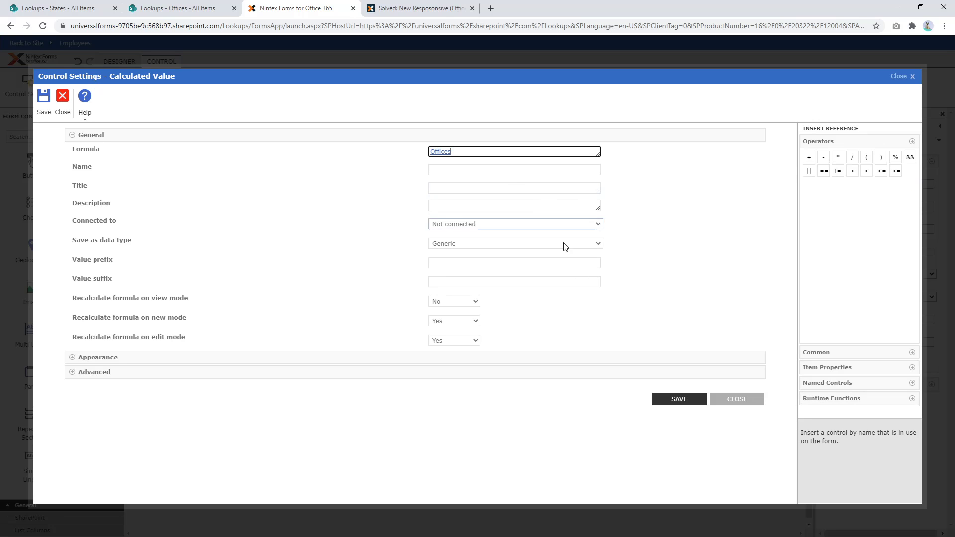
click(679, 399)
click(120, 61)
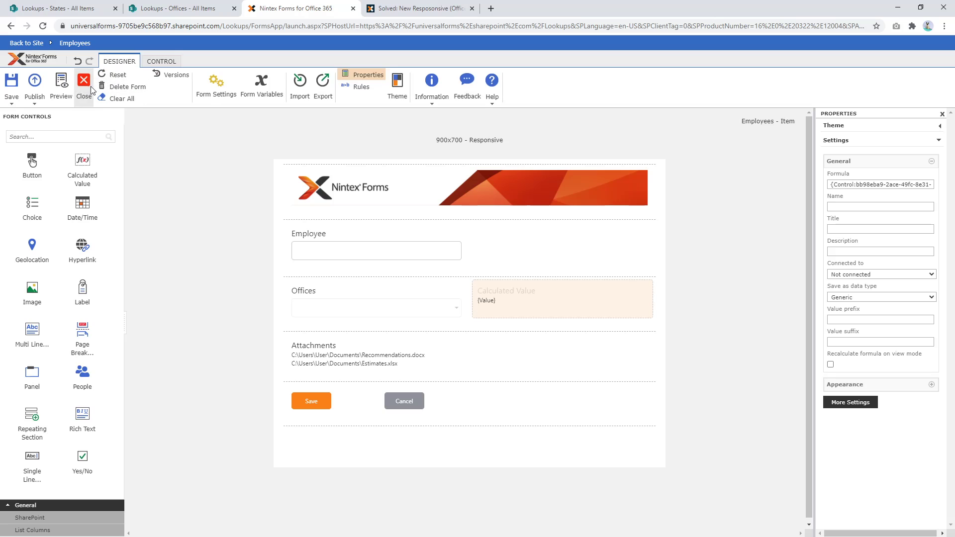
Step: Generate a desktop preview of the form and pick Canberra as the office
click(60, 87)
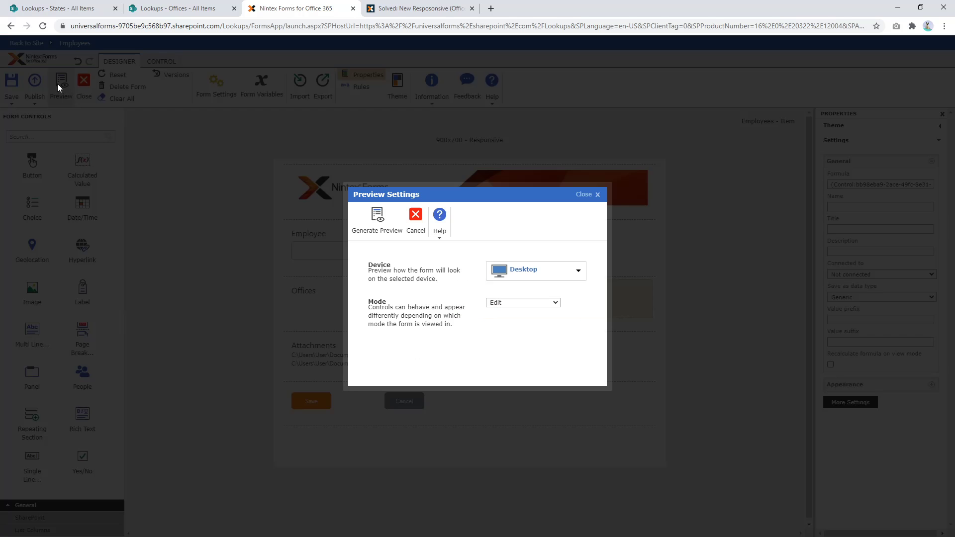
click(372, 218)
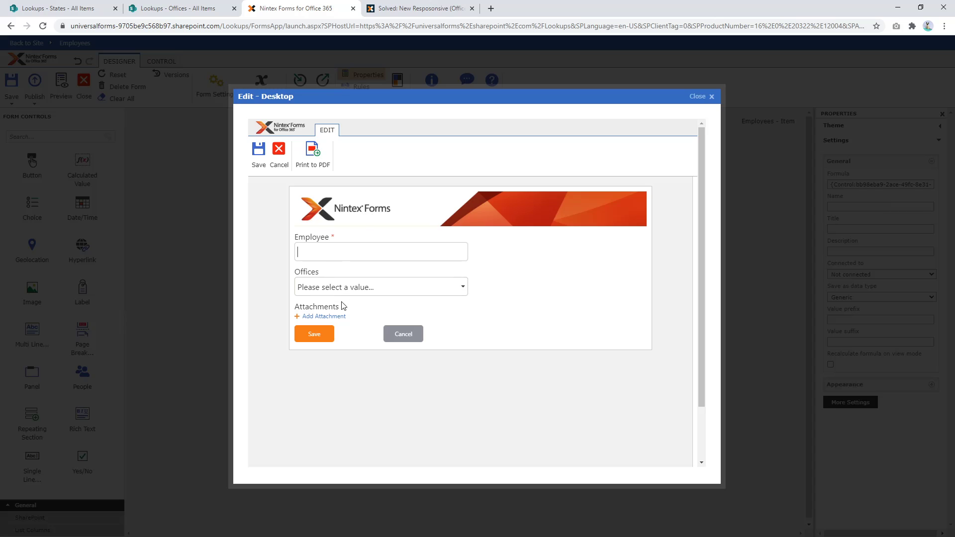
click(380, 292)
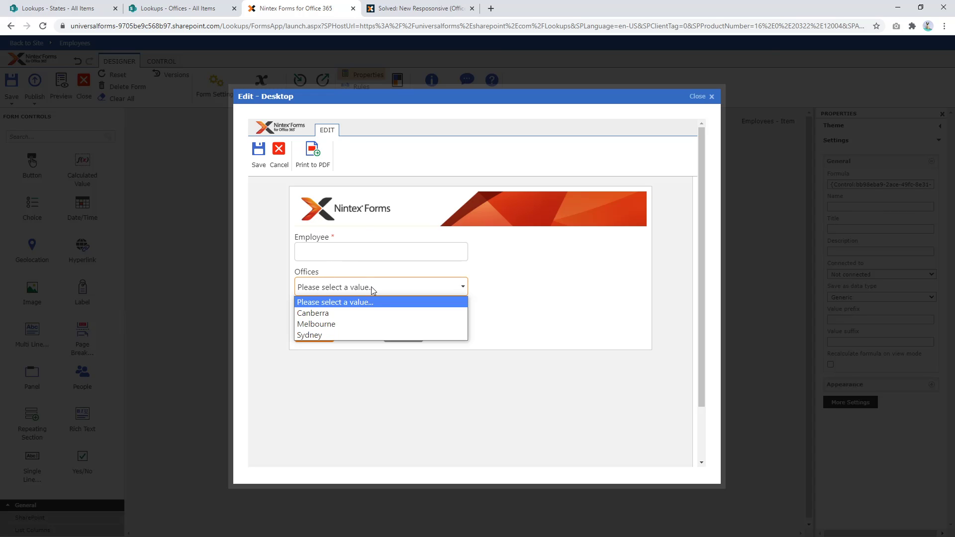
click(373, 311)
Step: Examine the calculated value's 3;#Canberra result, then close the preview without saving
drag(525, 287, 475, 284)
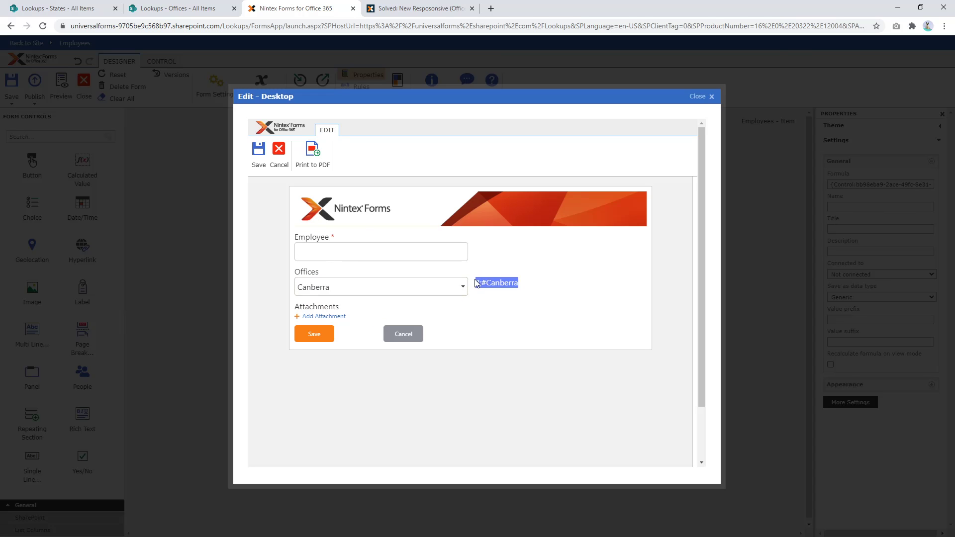
click(487, 287)
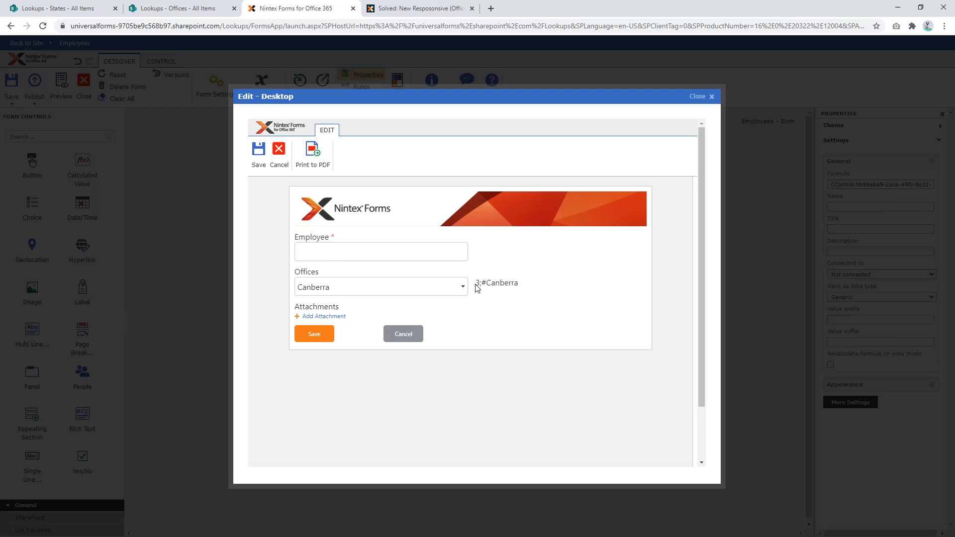
drag(476, 285, 523, 291)
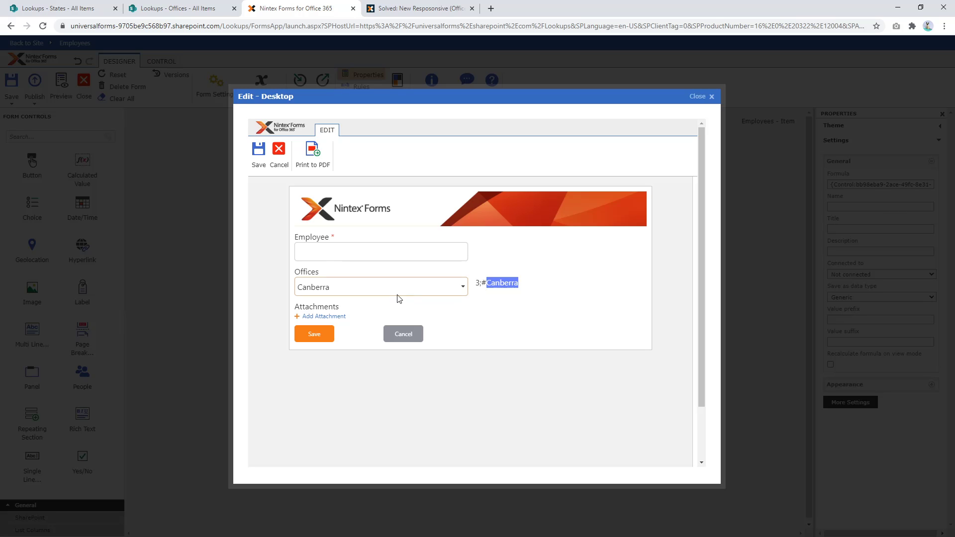
click(481, 285)
drag(475, 284, 525, 290)
click(500, 293)
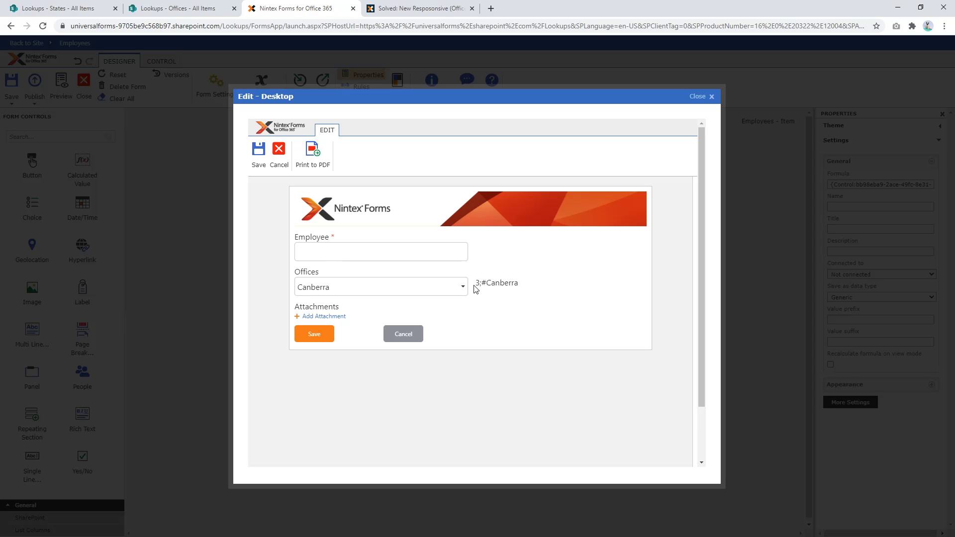
drag(476, 284, 520, 290)
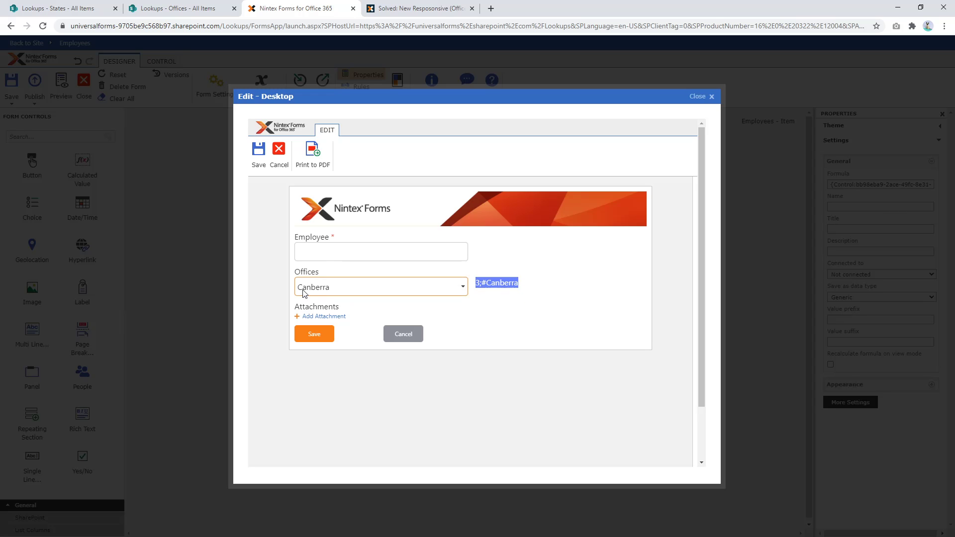
click(279, 151)
Step: Add a Calculated Value control below Offices with Name and Title both set to State
click(177, 8)
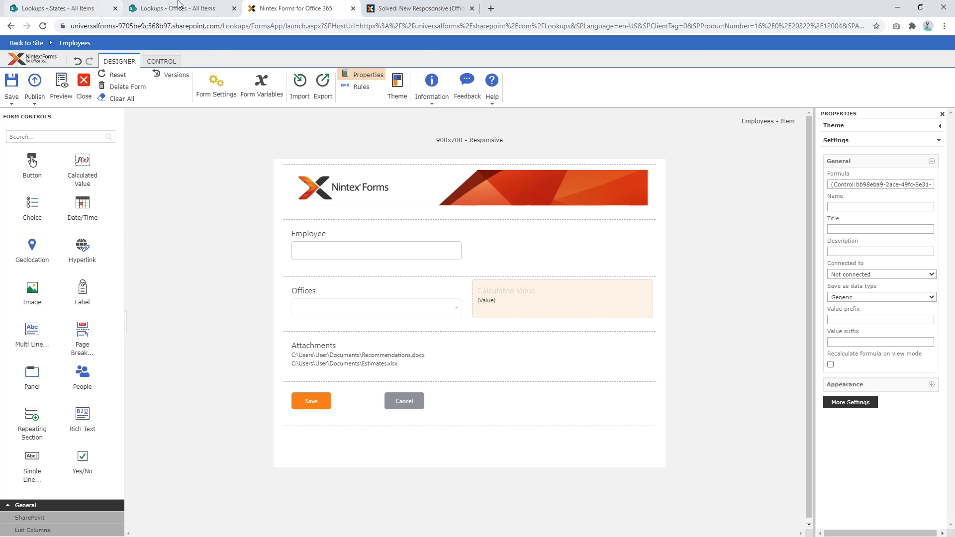
click(299, 8)
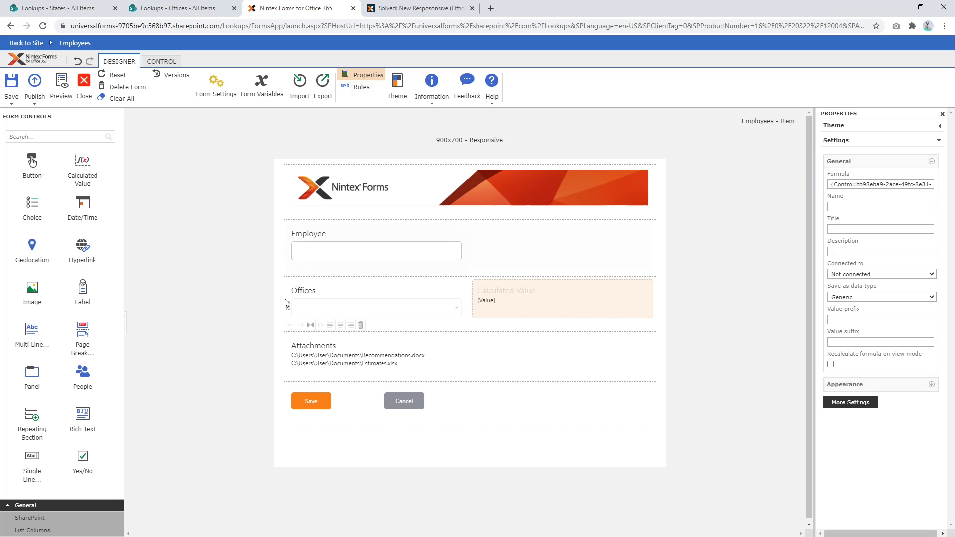
drag(84, 172, 338, 343)
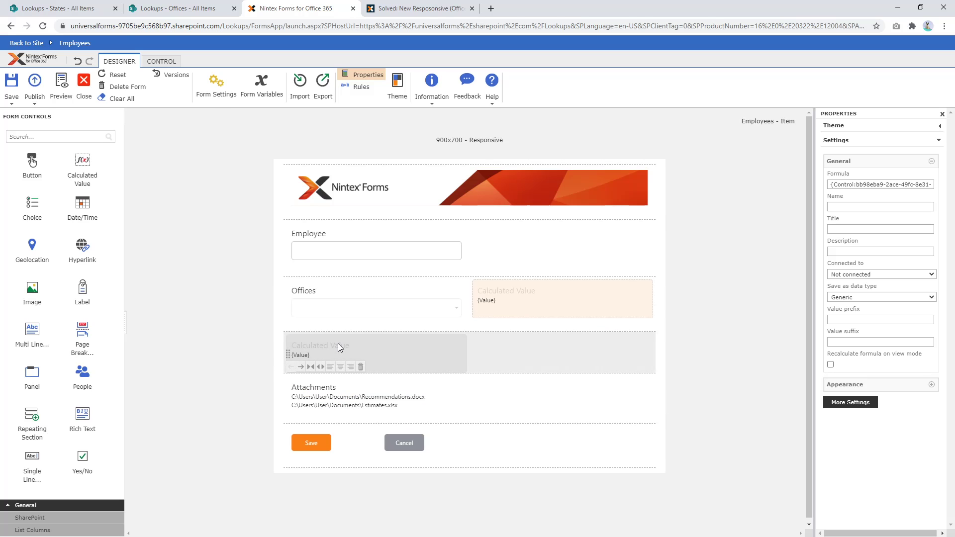
click(849, 185)
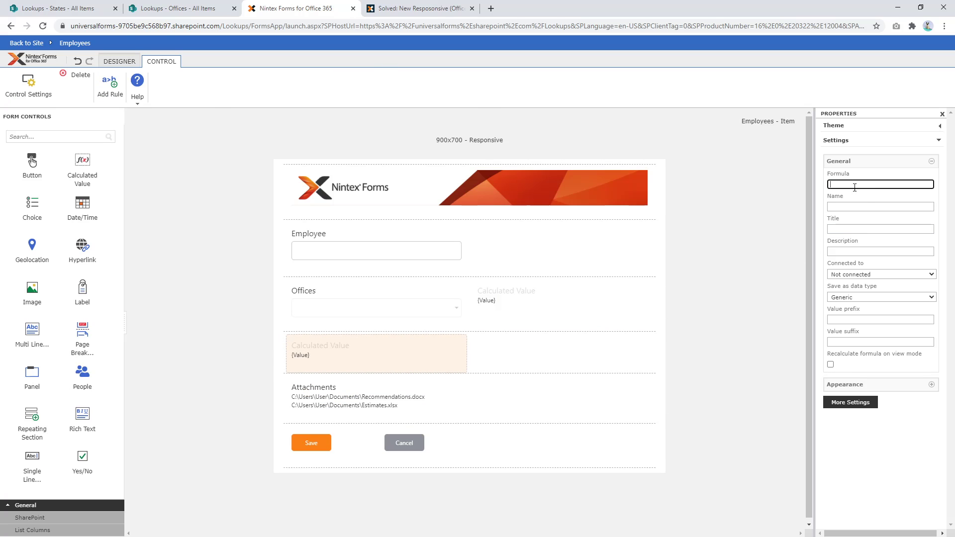
click(861, 205)
text(State)
click(850, 230)
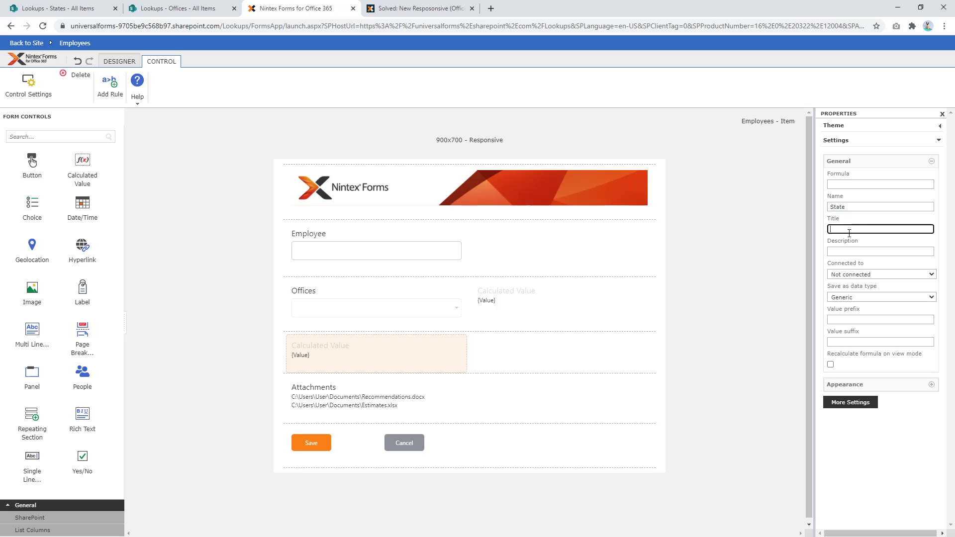
text(State)
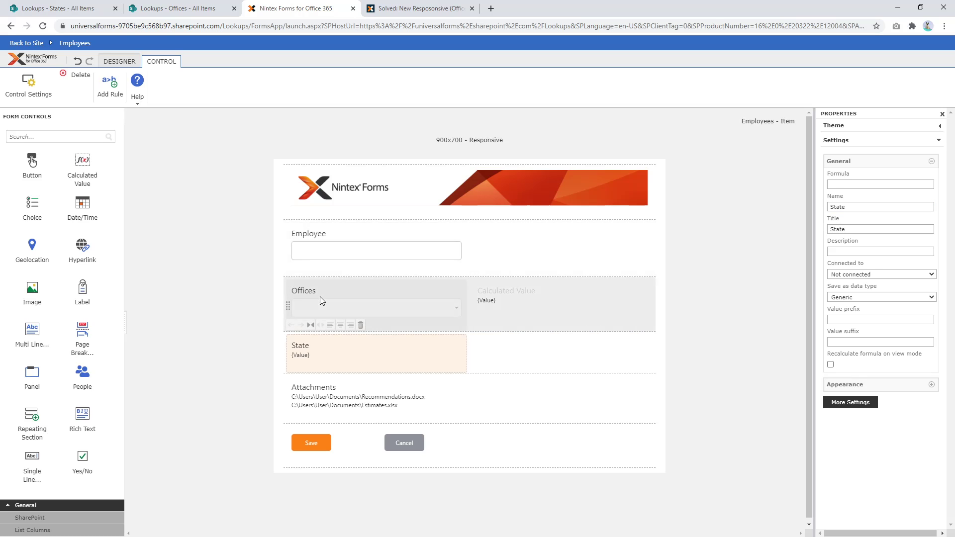
Step: Rename the Offices dropdown's Name and Title to Office
click(321, 297)
click(867, 185)
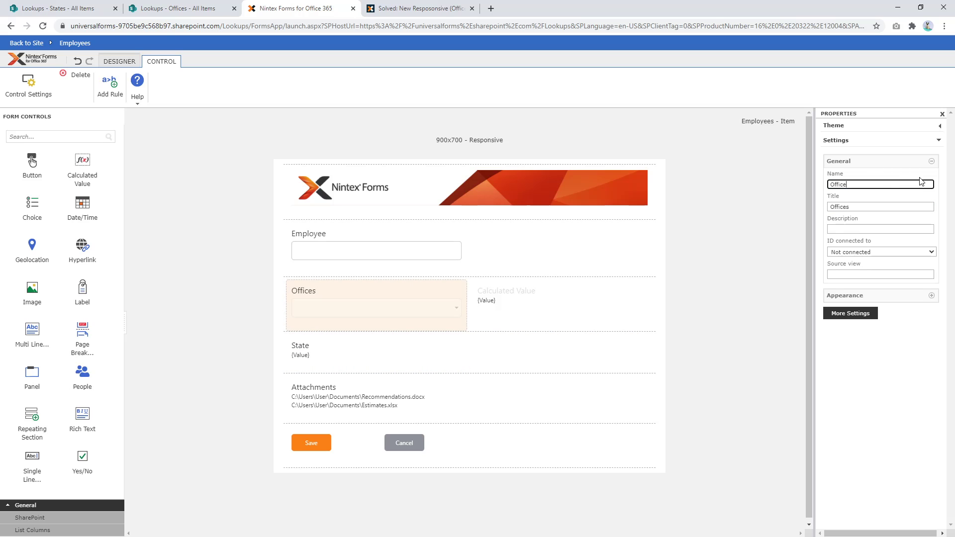
click(901, 208)
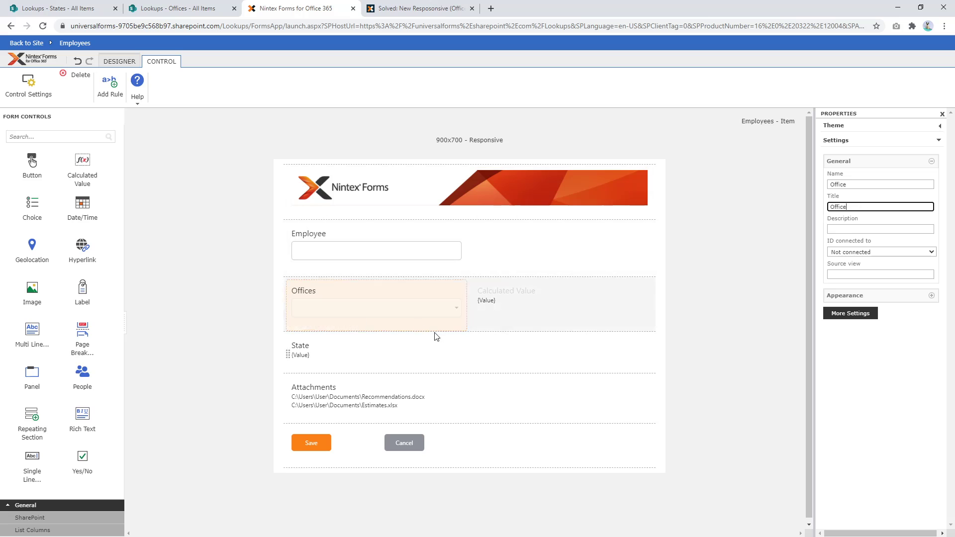
click(344, 352)
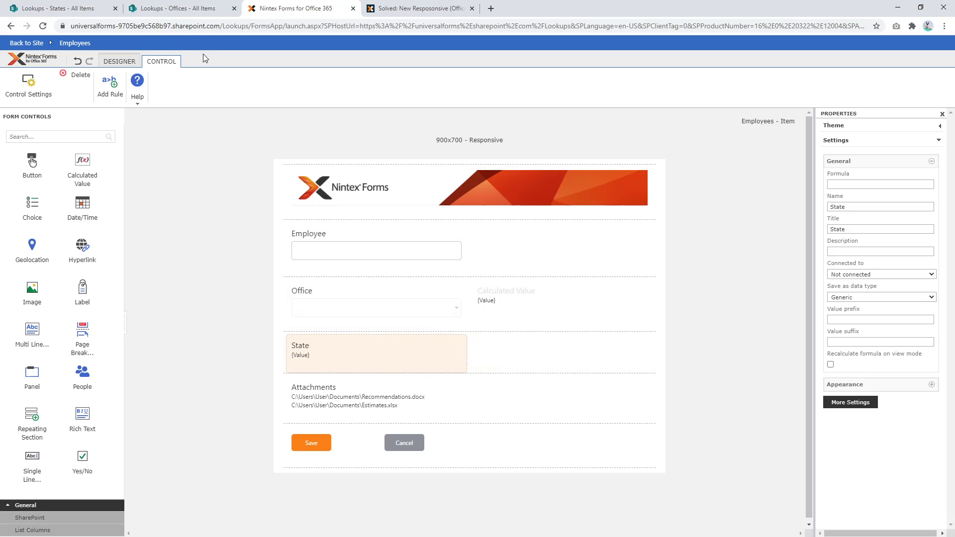
click(175, 5)
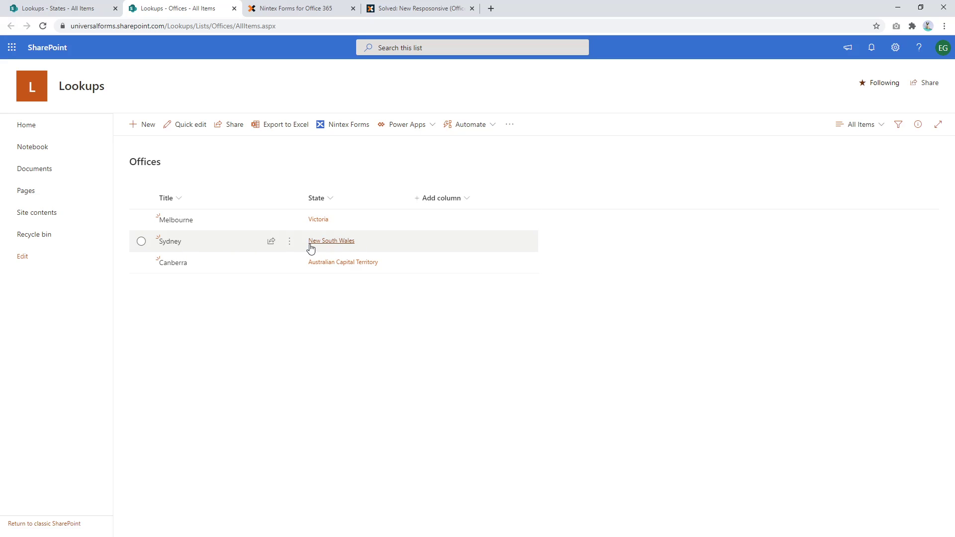
Step: Insert the lookup runtime function into the State control's formula
click(320, 7)
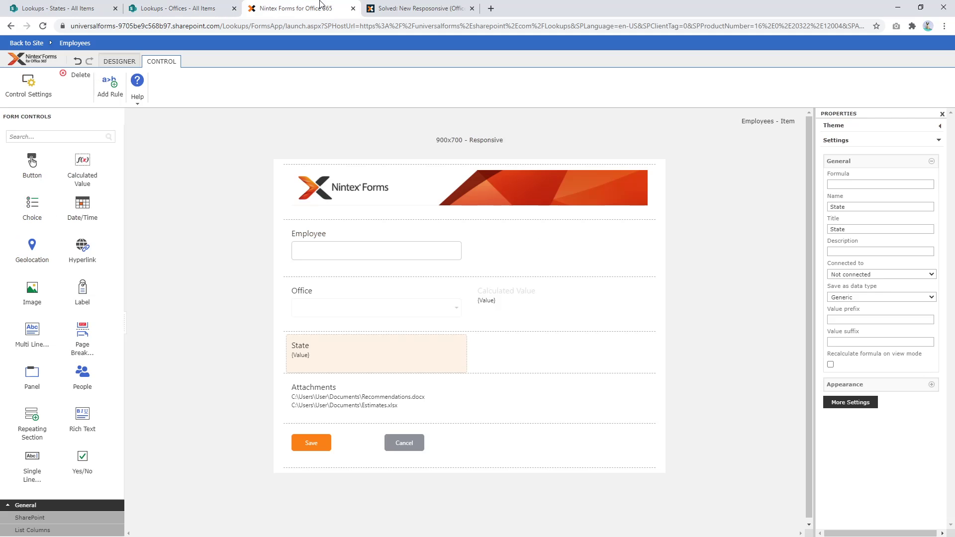
double_click(384, 351)
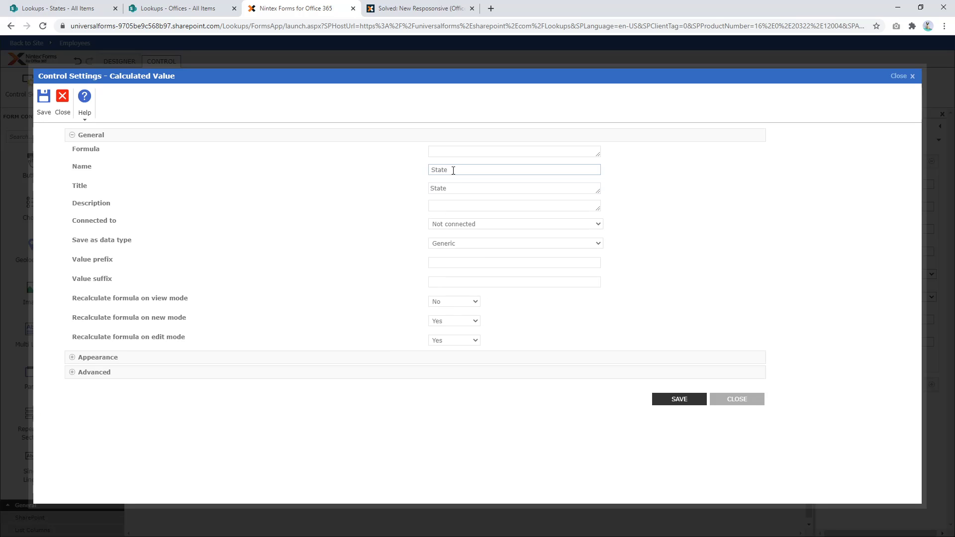
click(459, 155)
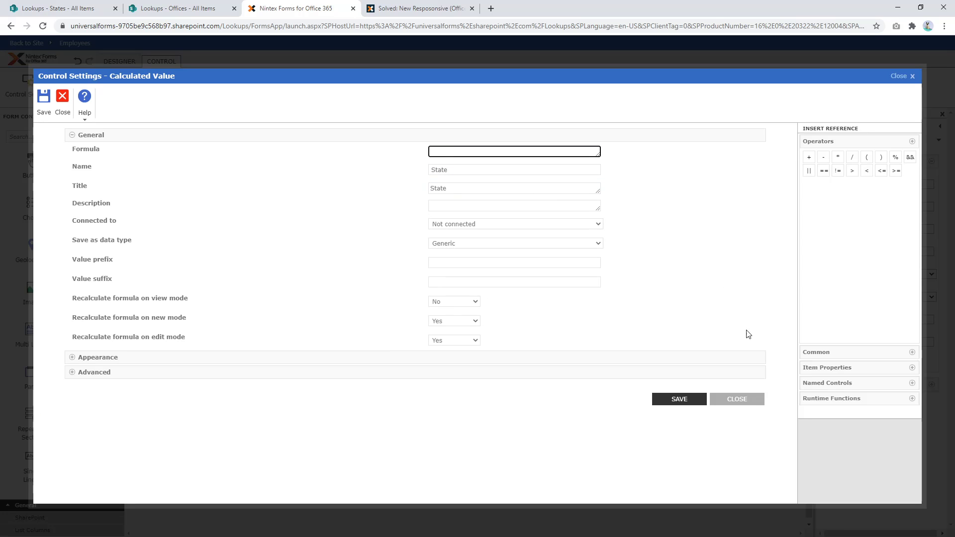
click(831, 396)
scroll(830, 342, down, 3)
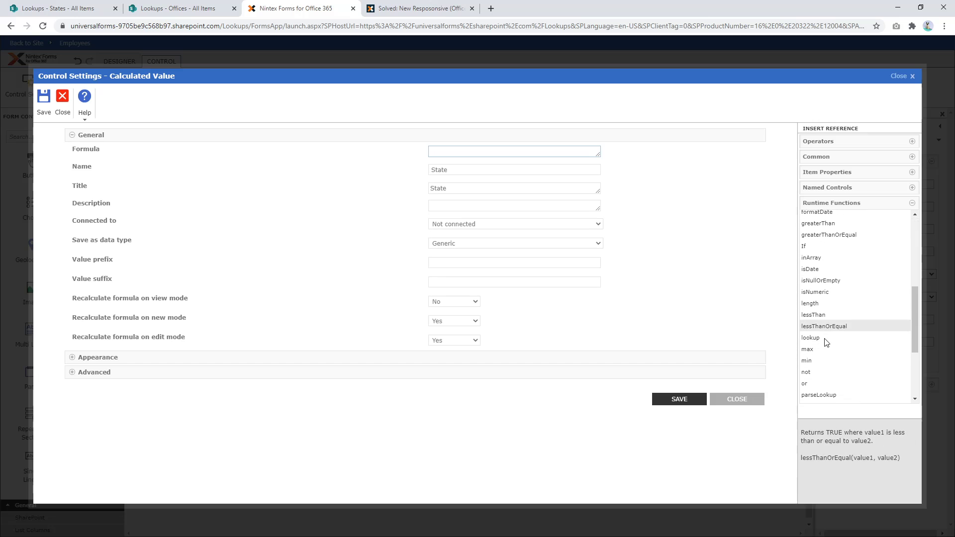
double_click(816, 338)
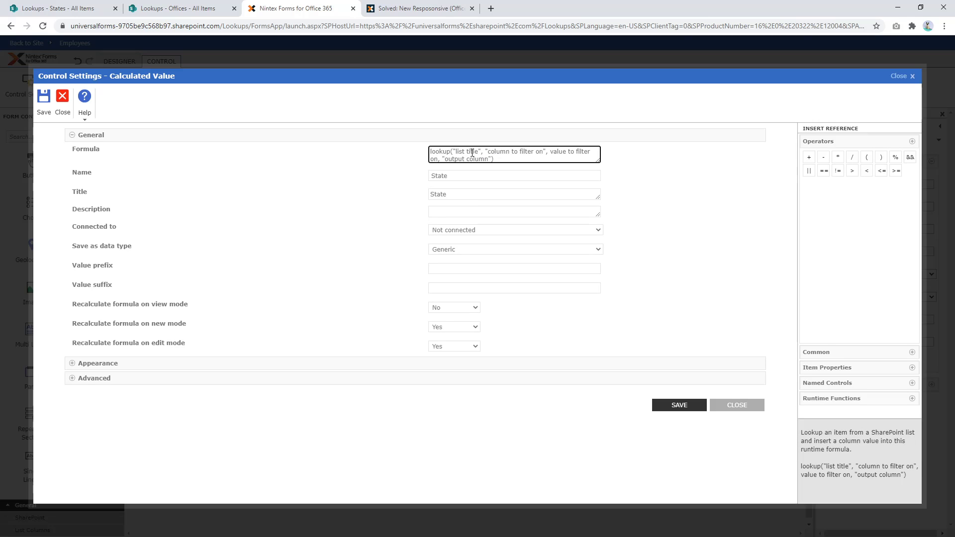
Step: Fill the lookup's list title with "Office" and its filter column with "ID"
drag(454, 151, 477, 151)
key(ctrl+shift+Tab)
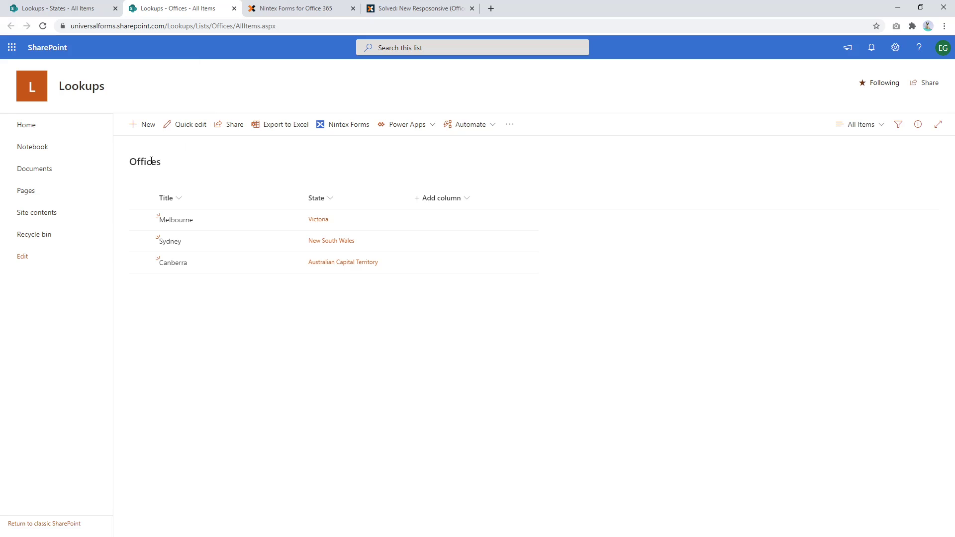
key(ctrl+Tab)
text(Office)
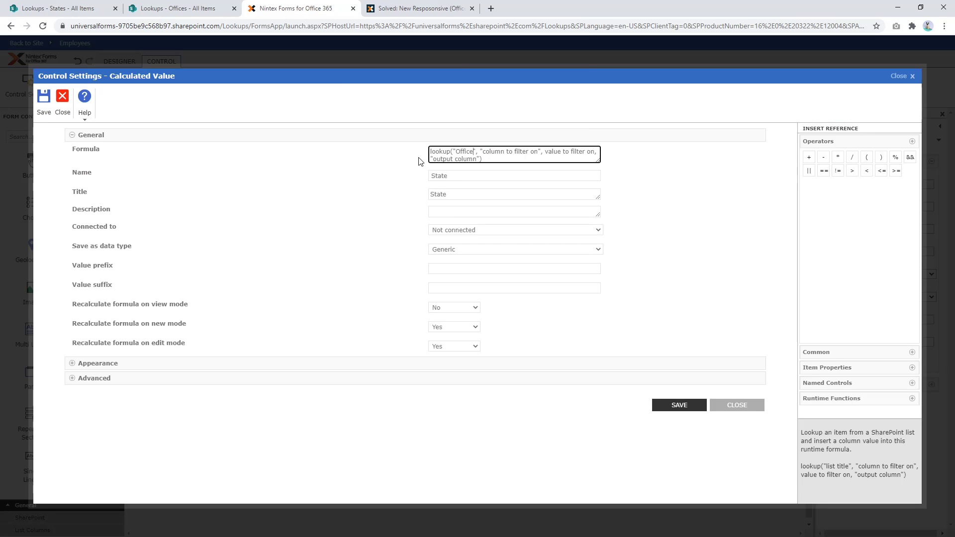
drag(483, 151, 535, 155)
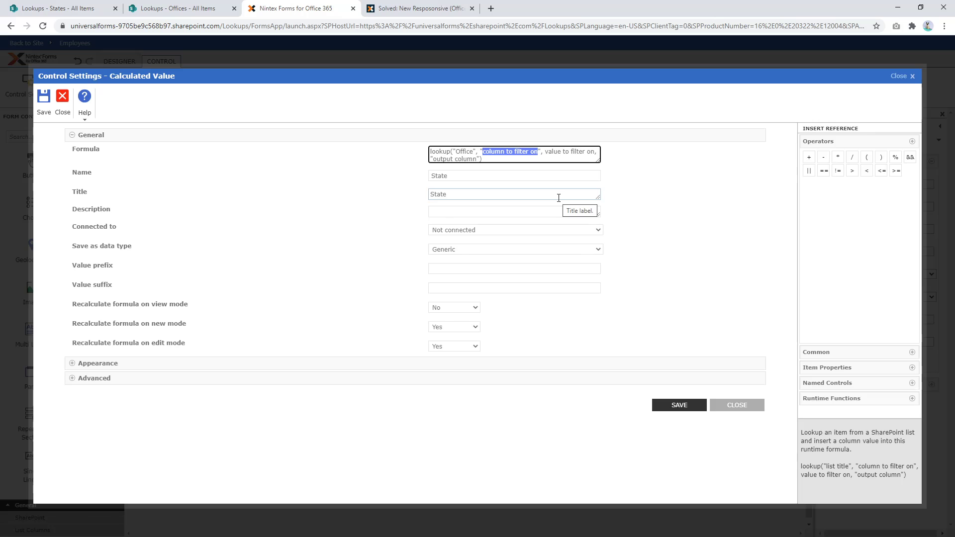
text(ID)
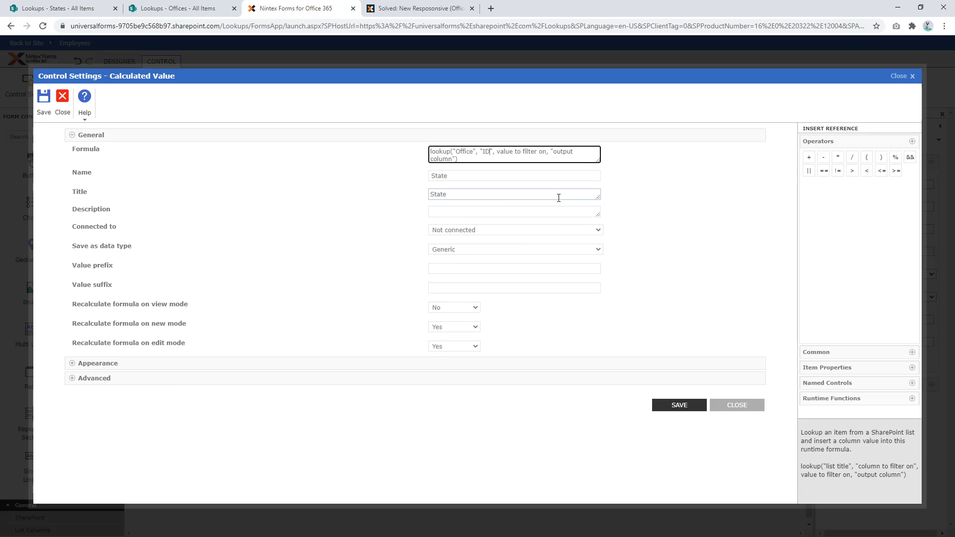
drag(497, 153, 539, 152)
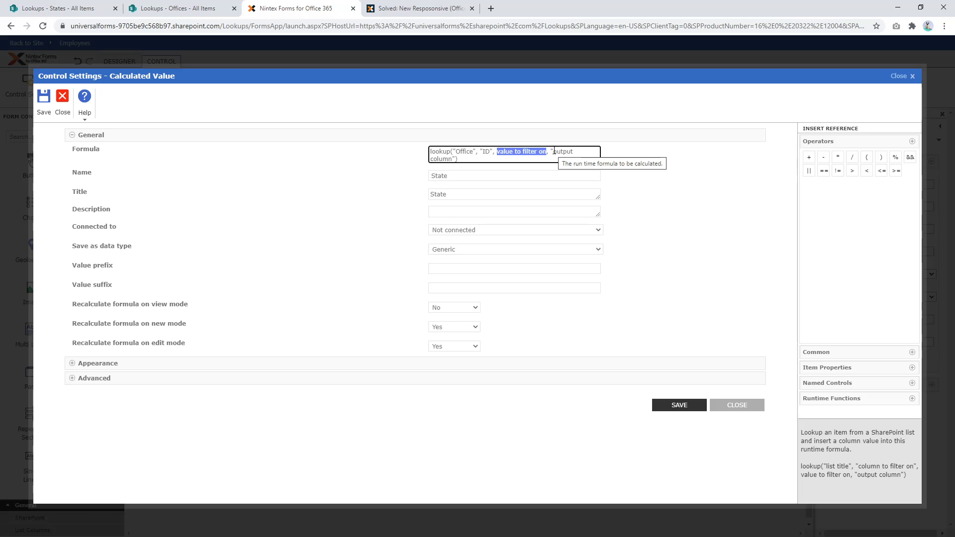
Step: Set the lookup's output column to "State" and select the value-to-filter-on placeholder
drag(553, 151, 454, 158)
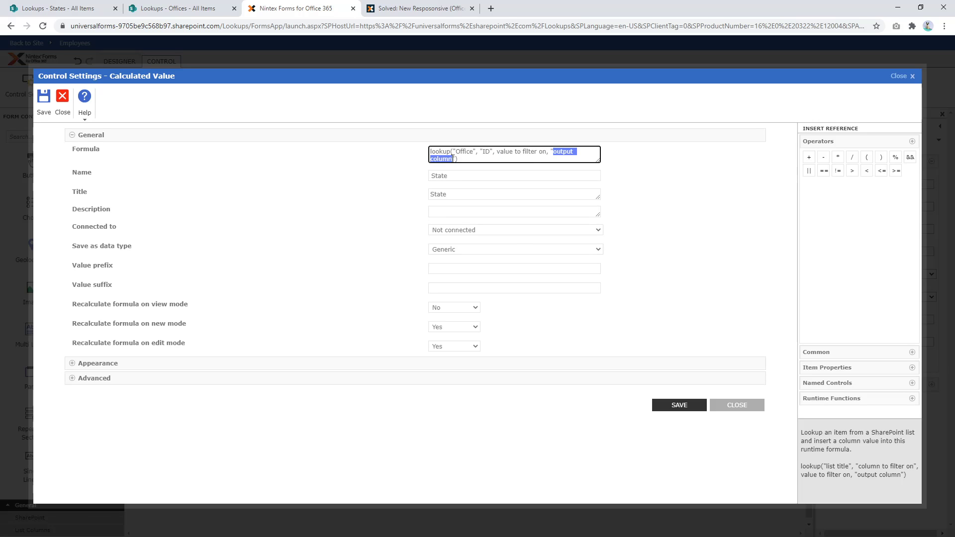
click(203, 12)
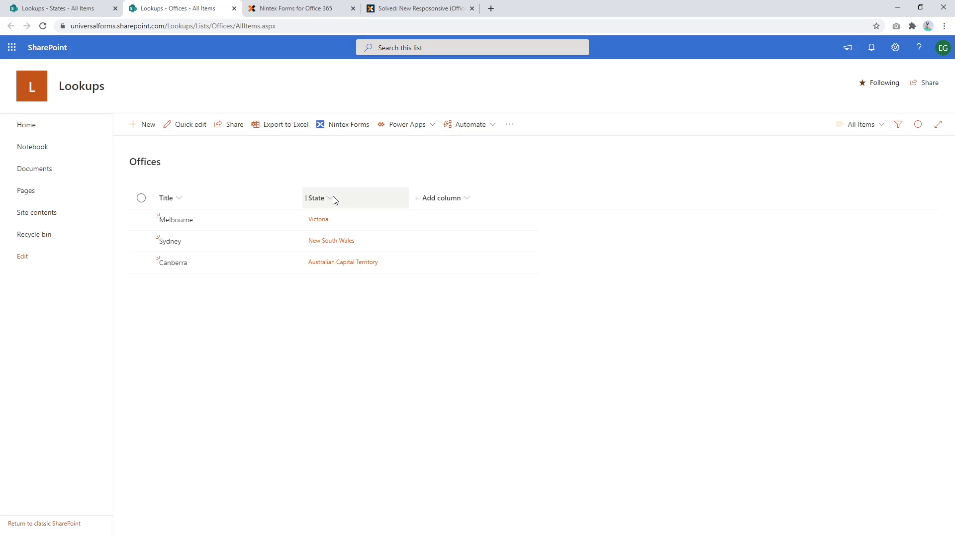
click(301, 8)
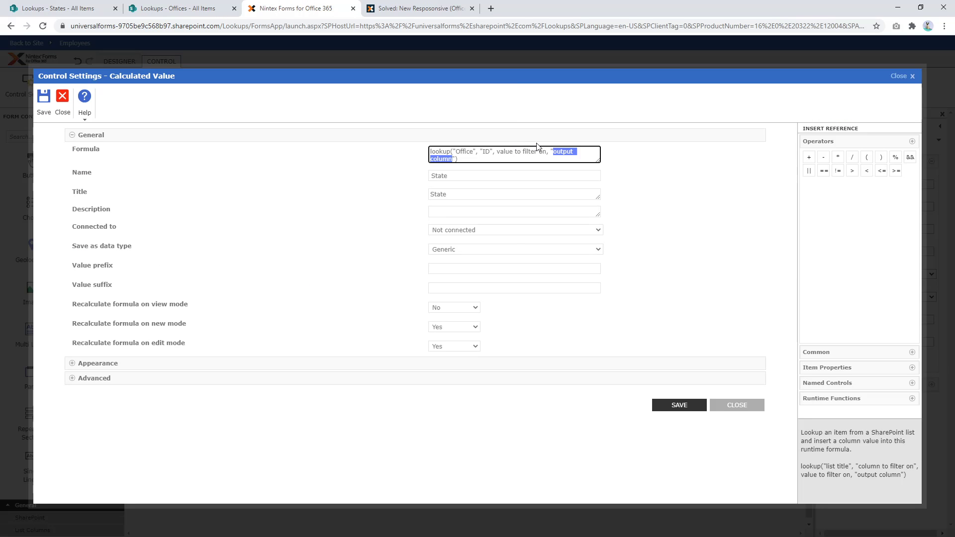
text(State)
click(203, 8)
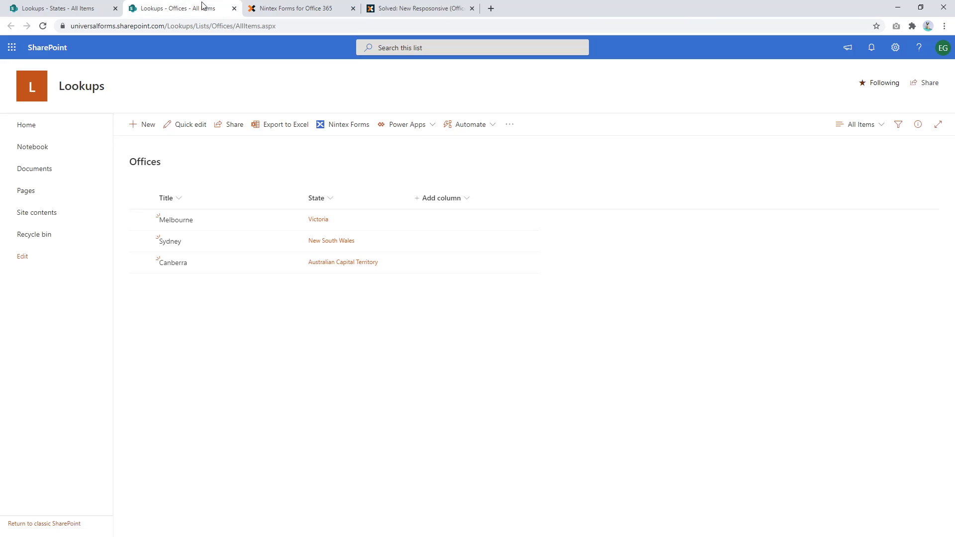
click(299, 8)
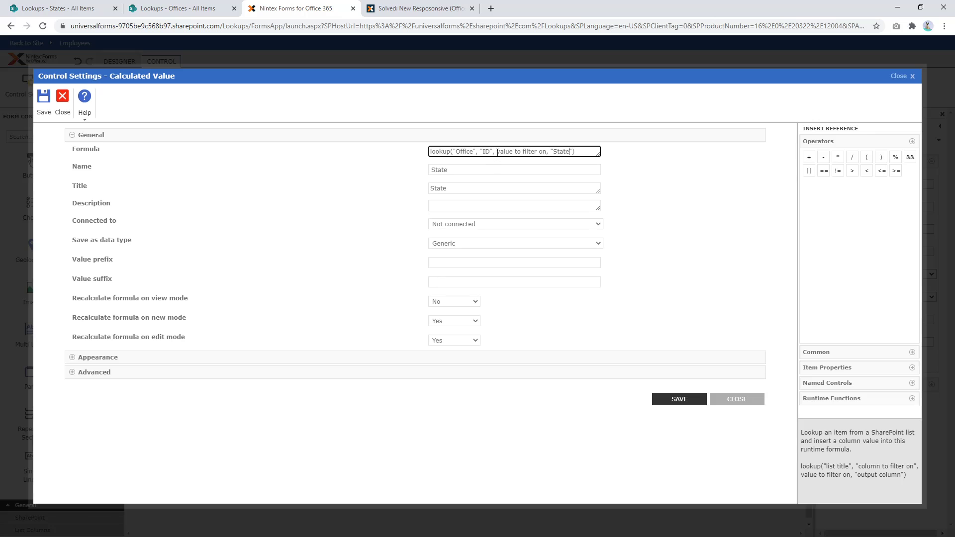
drag(497, 152, 546, 152)
Step: Replace the State formula with parseLookup(Office, true) and save the settings
key(ctrl+a)
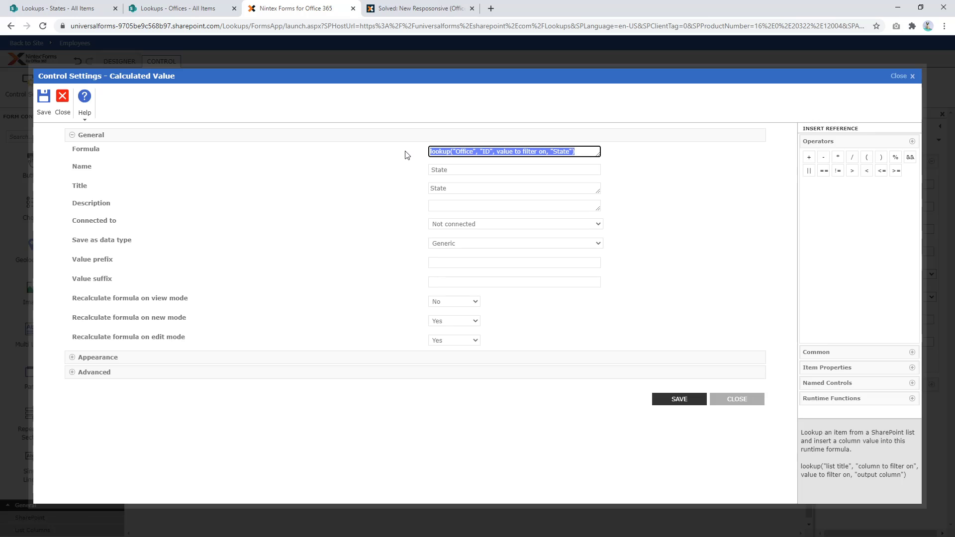
key(Delete)
text(part)
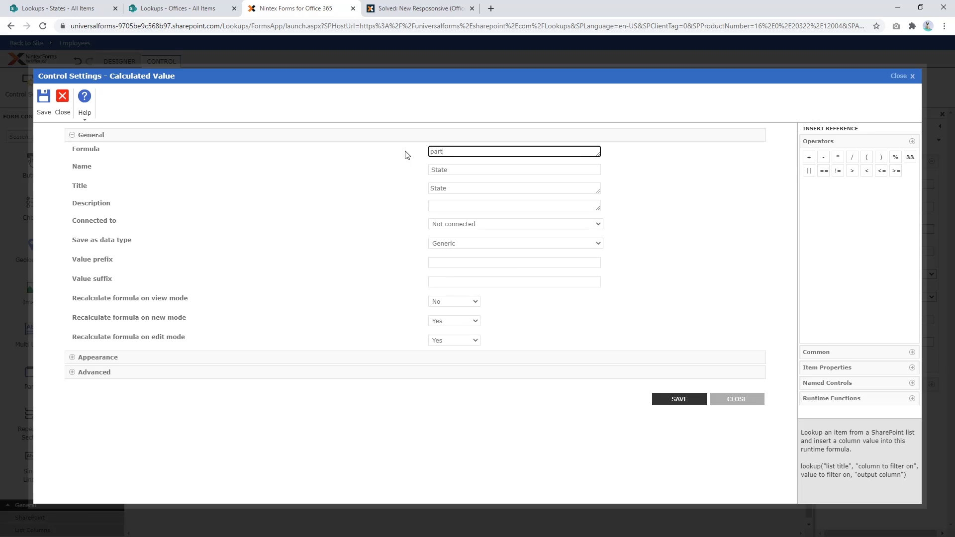
key(BackSpace)
text(seLookup()
click(845, 384)
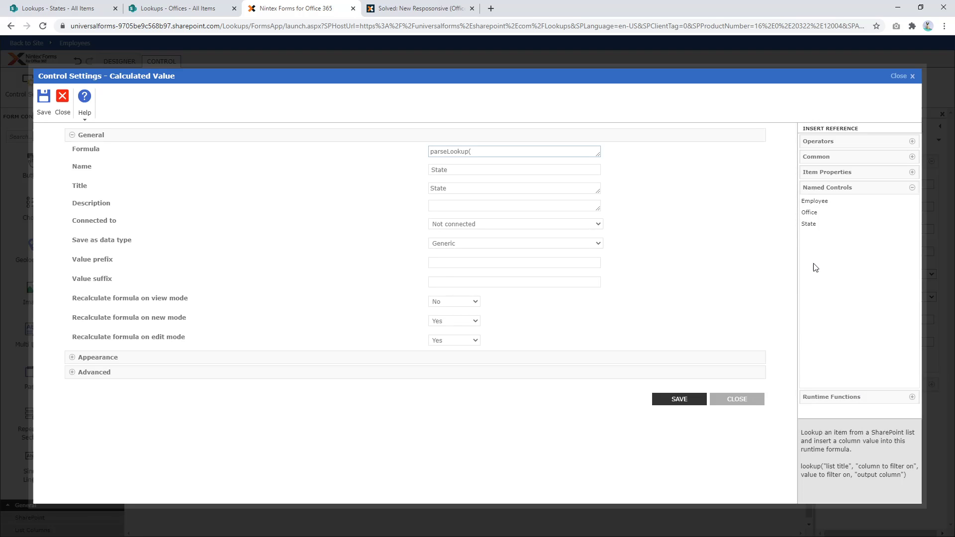
double_click(816, 214)
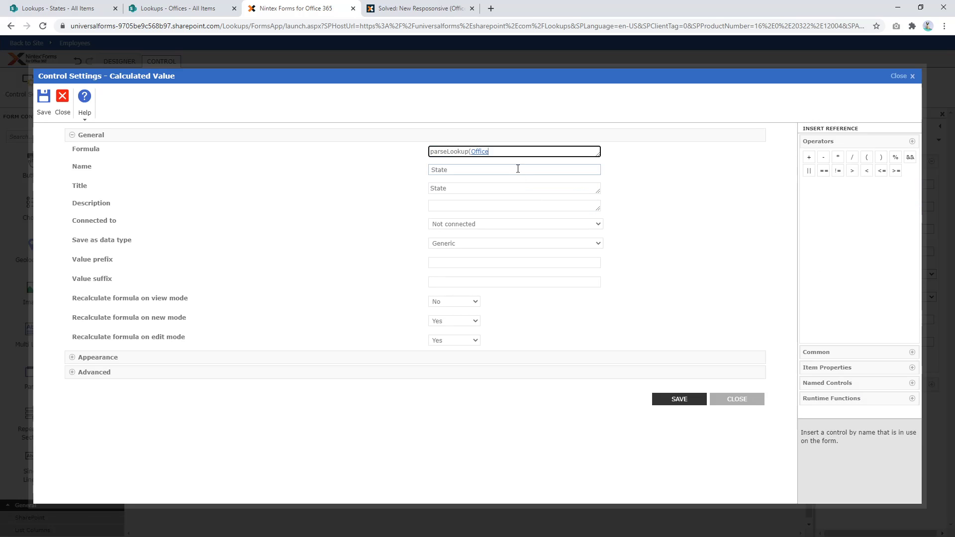
text(, true)
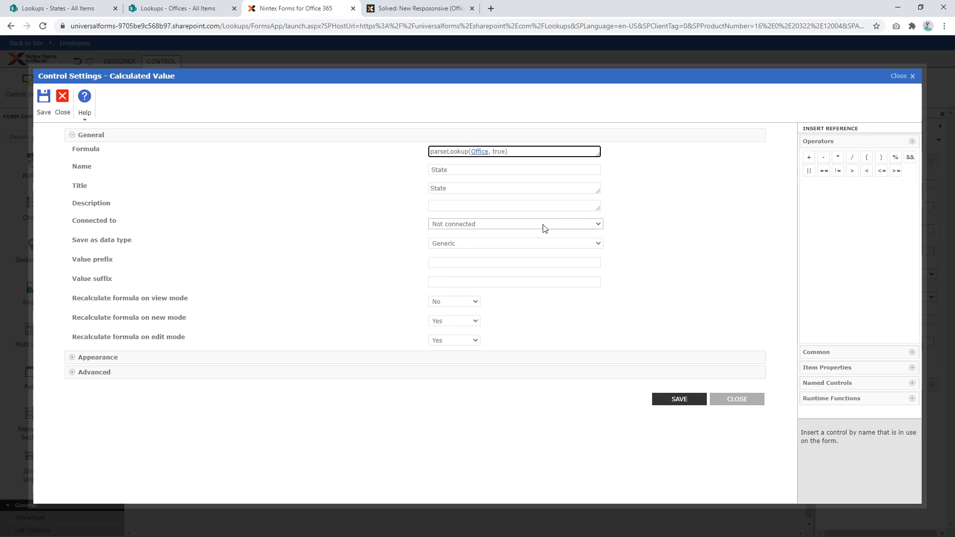
click(676, 399)
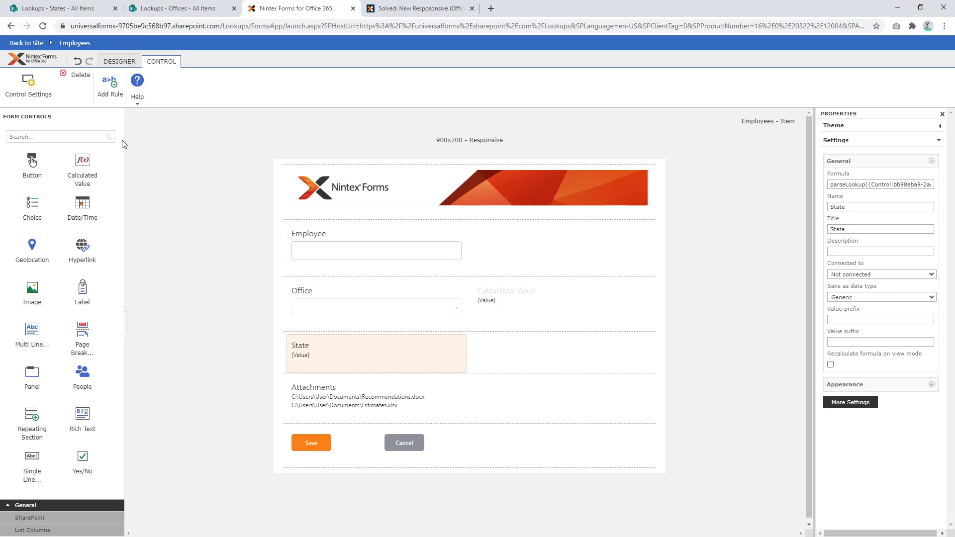
click(119, 62)
click(61, 83)
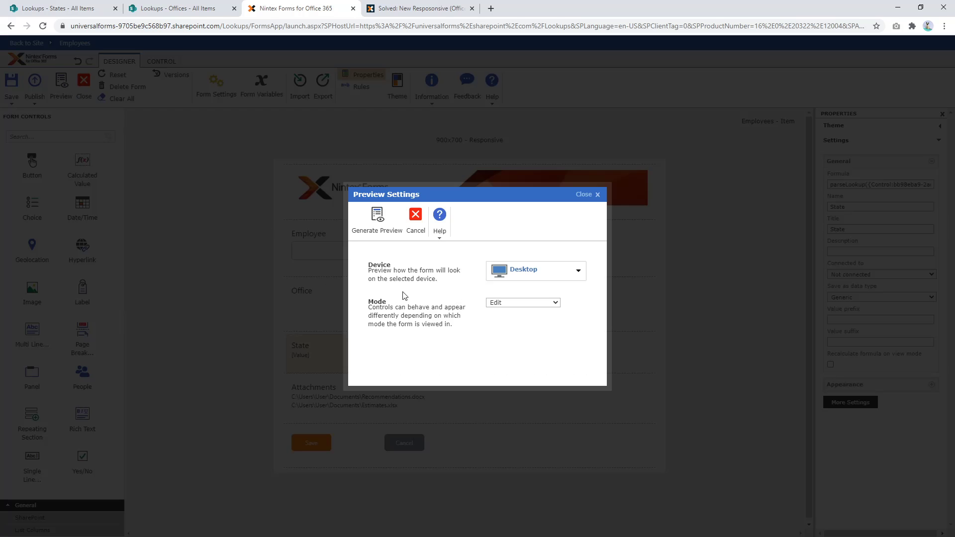
click(377, 219)
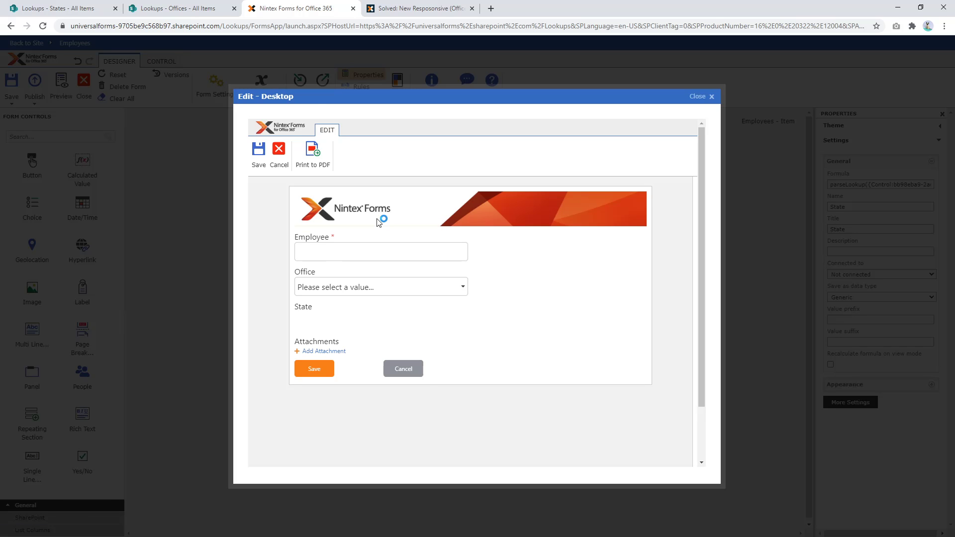
click(338, 287)
click(342, 311)
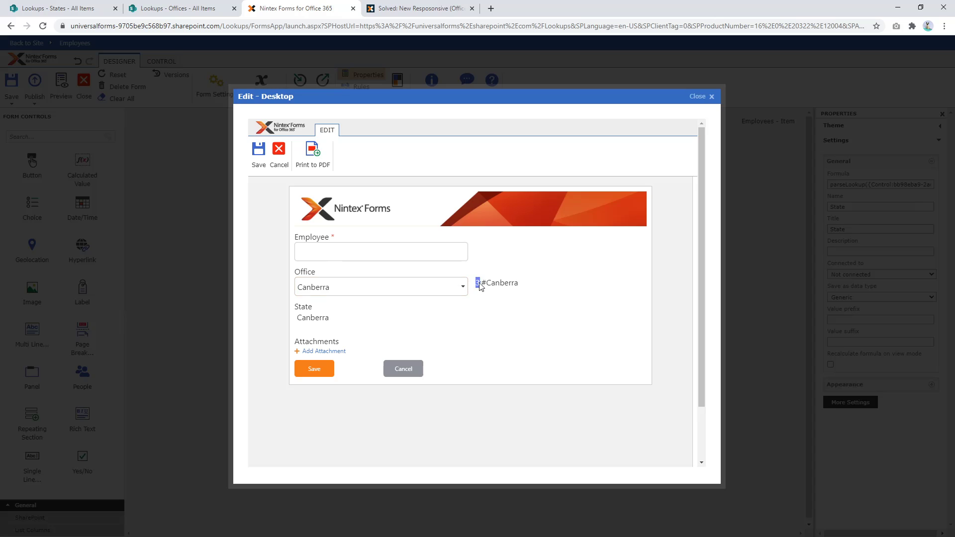
drag(523, 284, 473, 287)
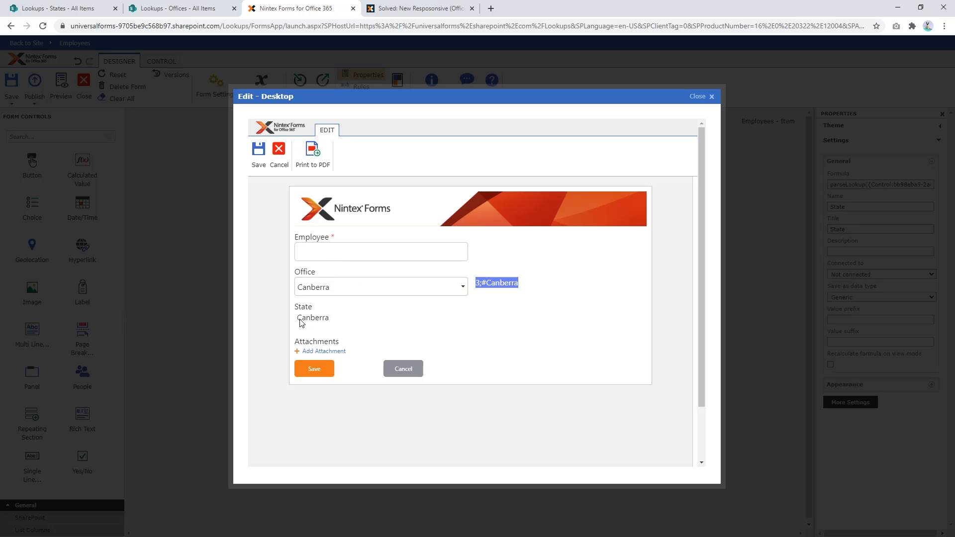
drag(298, 321, 332, 321)
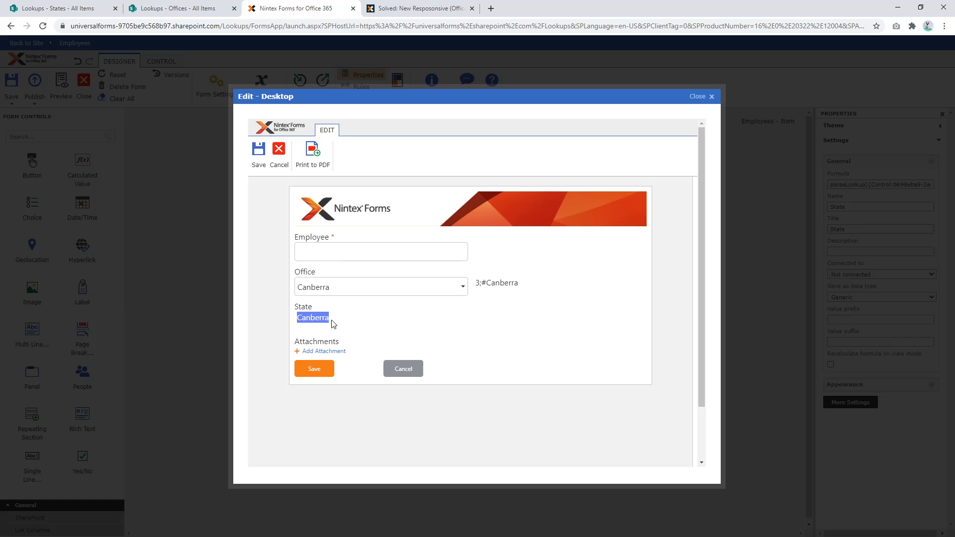
click(413, 368)
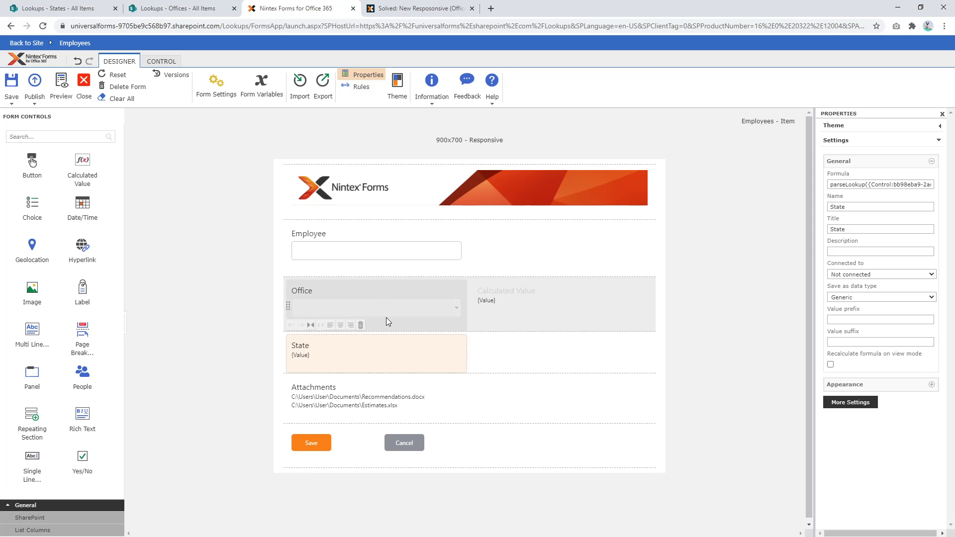
Step: Change the State formula to parseLookup(Office, false) and save it
click(388, 352)
double_click(388, 355)
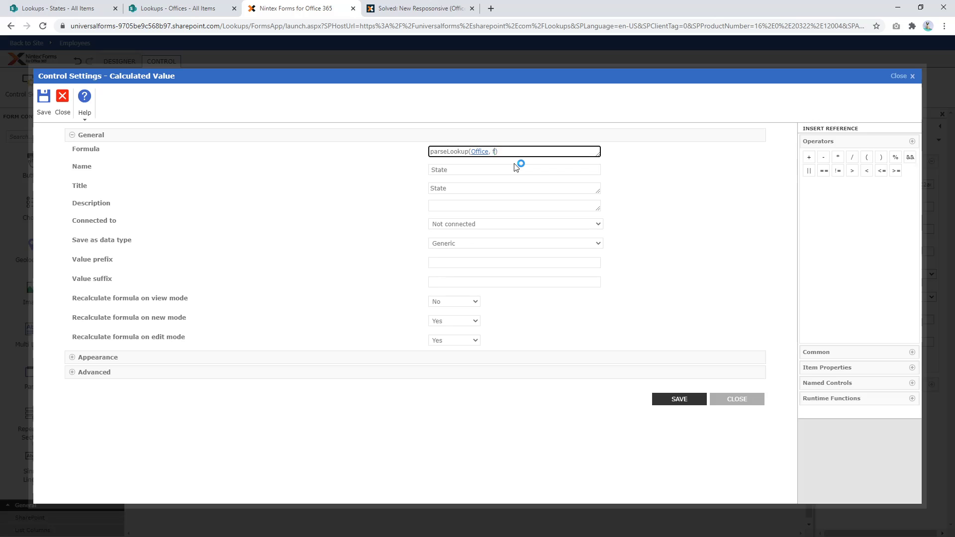
click(685, 399)
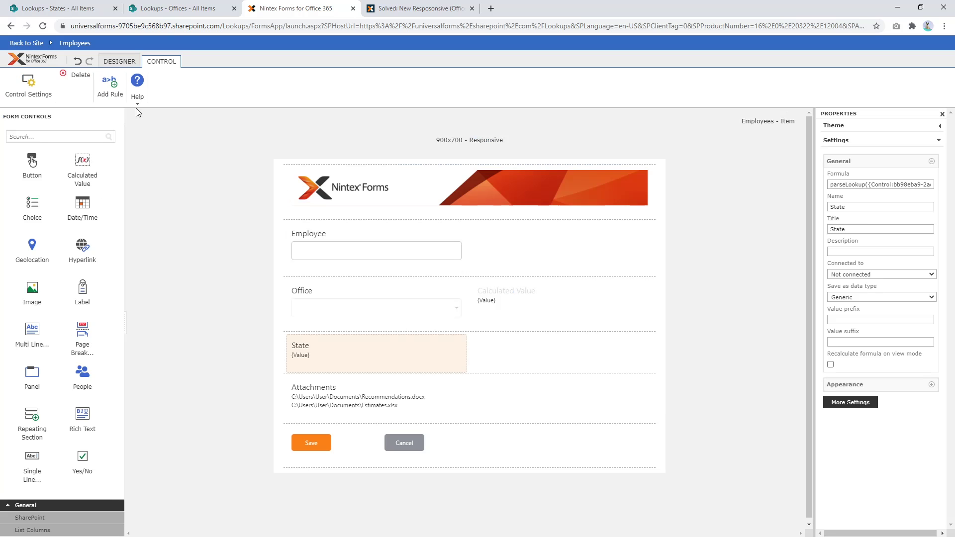
click(119, 61)
Step: Preview the form, confirming State shows 3 for Canberra and 2 for Sydney
click(61, 85)
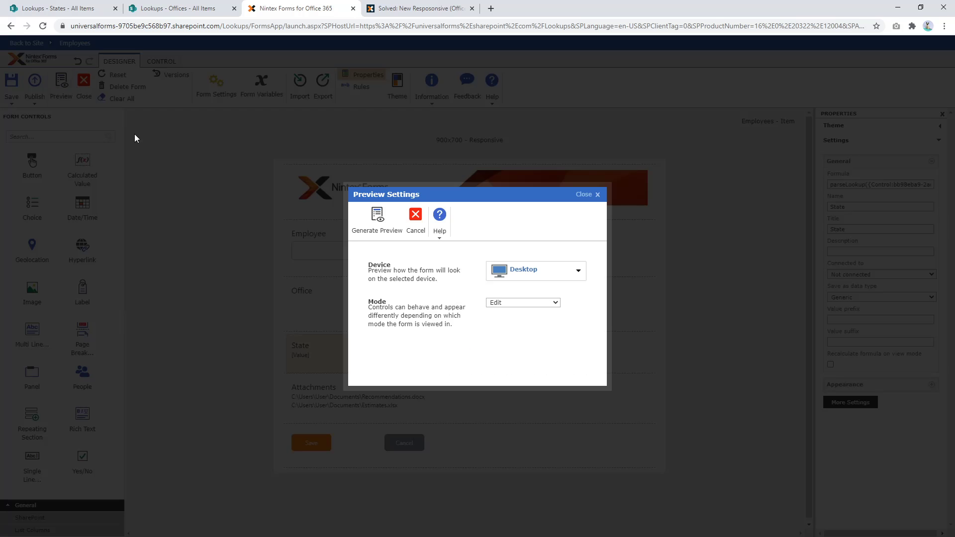
click(366, 208)
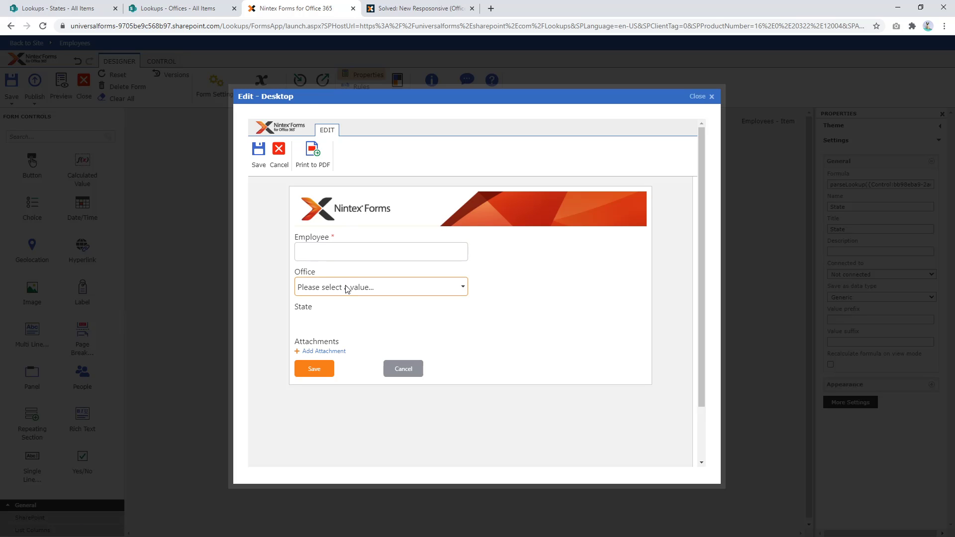
click(348, 287)
click(332, 313)
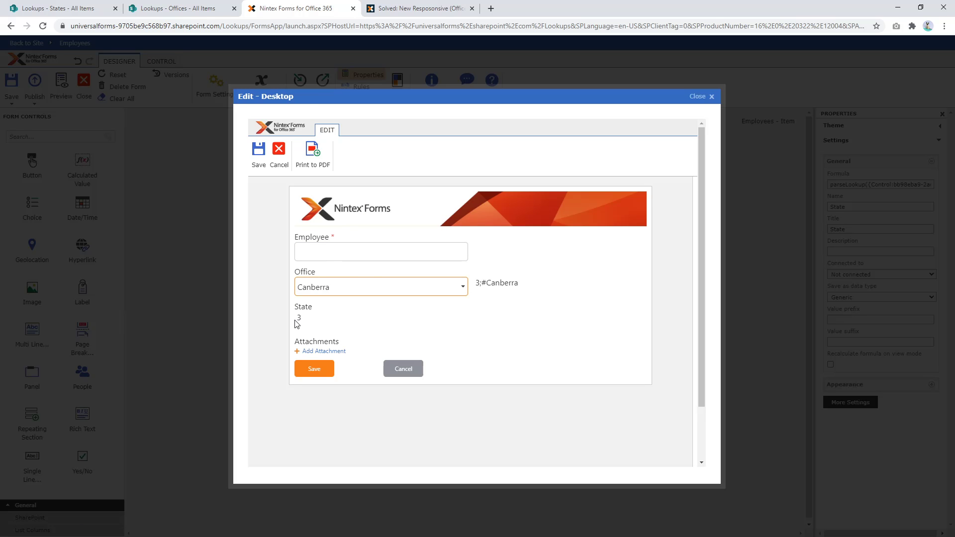
drag(297, 318, 306, 321)
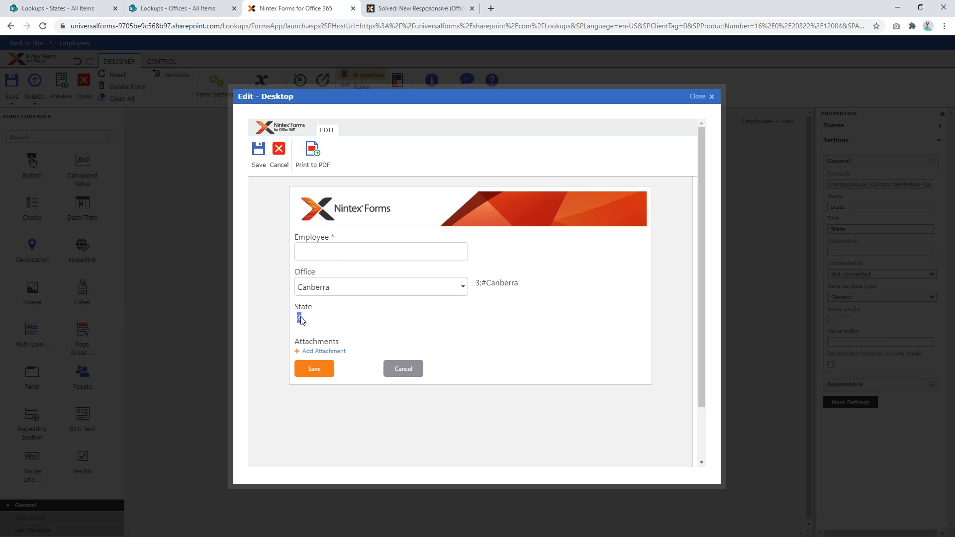
click(319, 287)
click(324, 324)
click(337, 294)
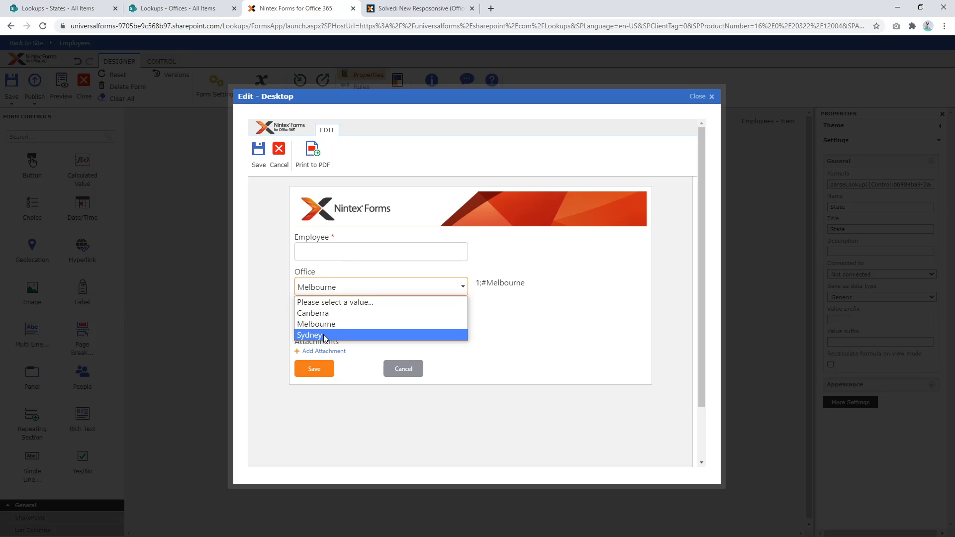
click(325, 335)
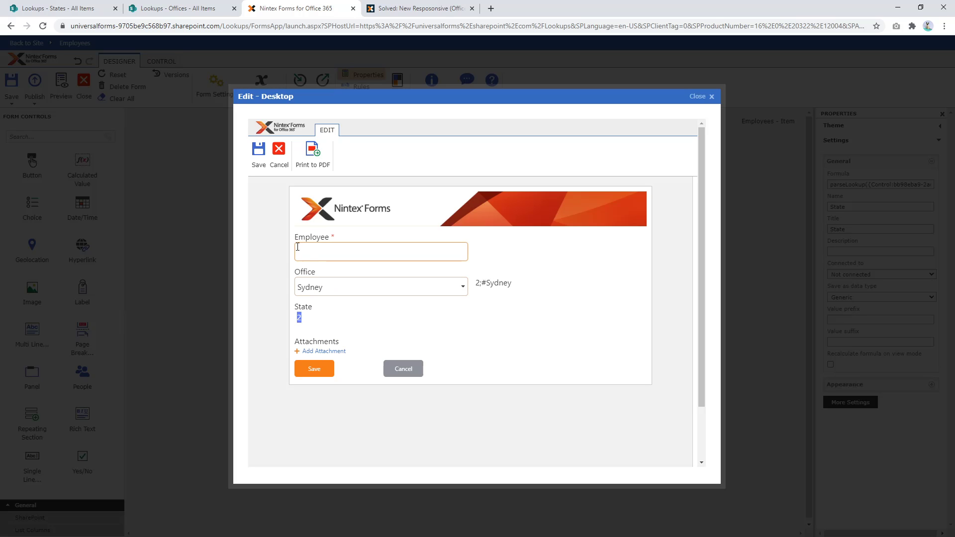
click(279, 149)
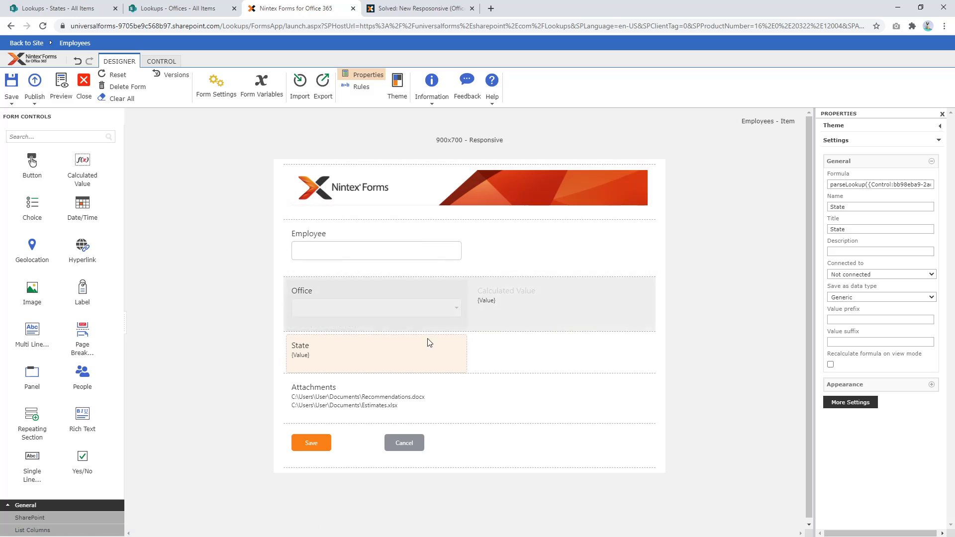
Step: Using the Description box, substitute parseLookup(Office, false) for the lookup's value-to-filter-on placeholder
double_click(427, 343)
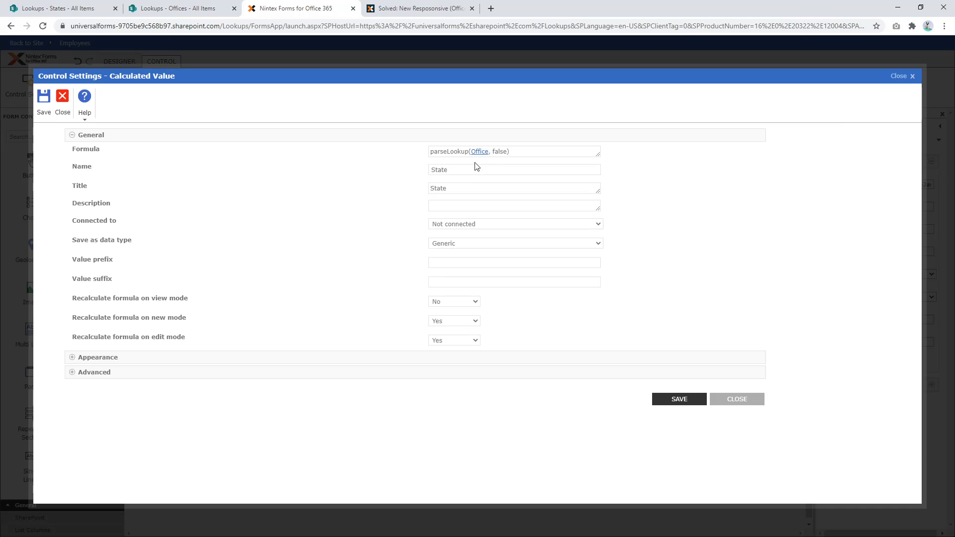
click(460, 207)
text(lookup("Office", "ID", value to filter on, "State"))
drag(537, 152, 379, 149)
key(ctrl+x)
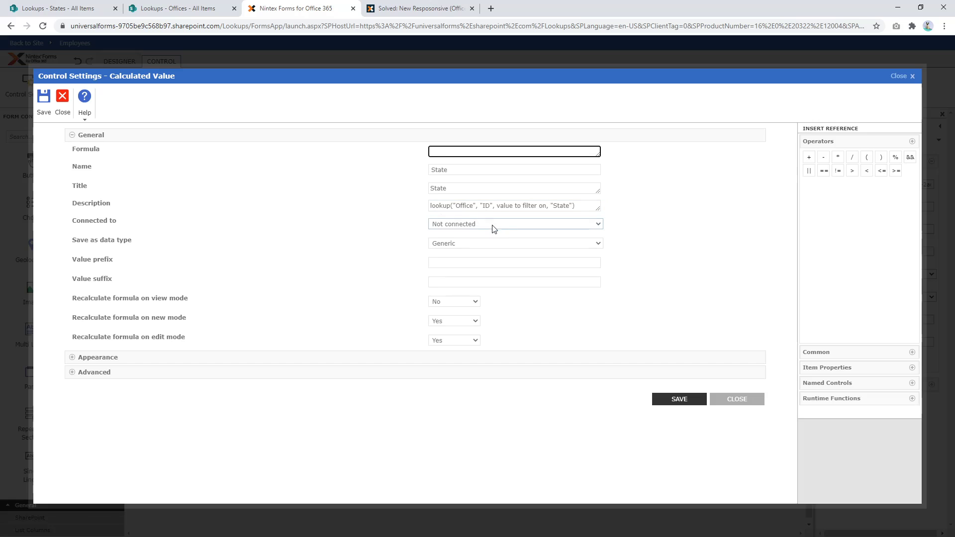
drag(498, 206, 547, 206)
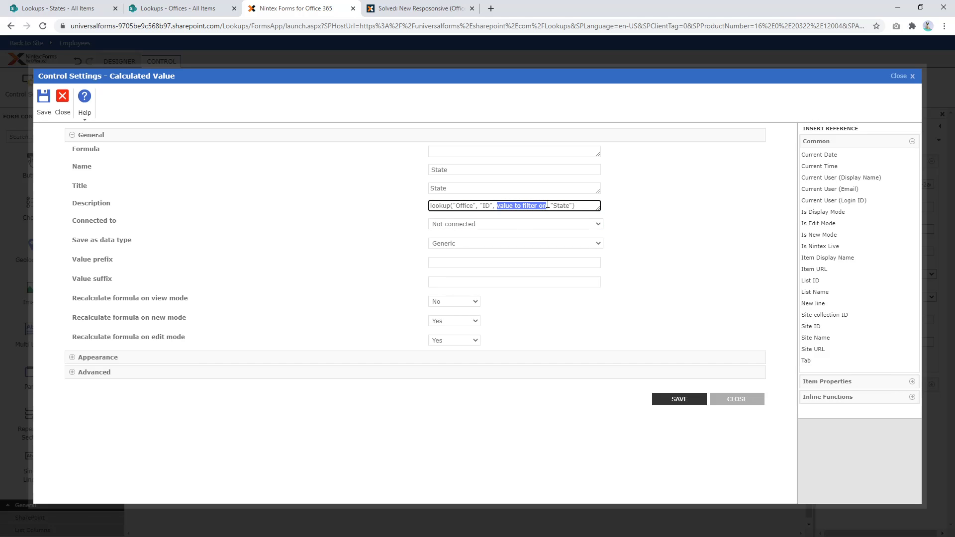
key(ctrl+v)
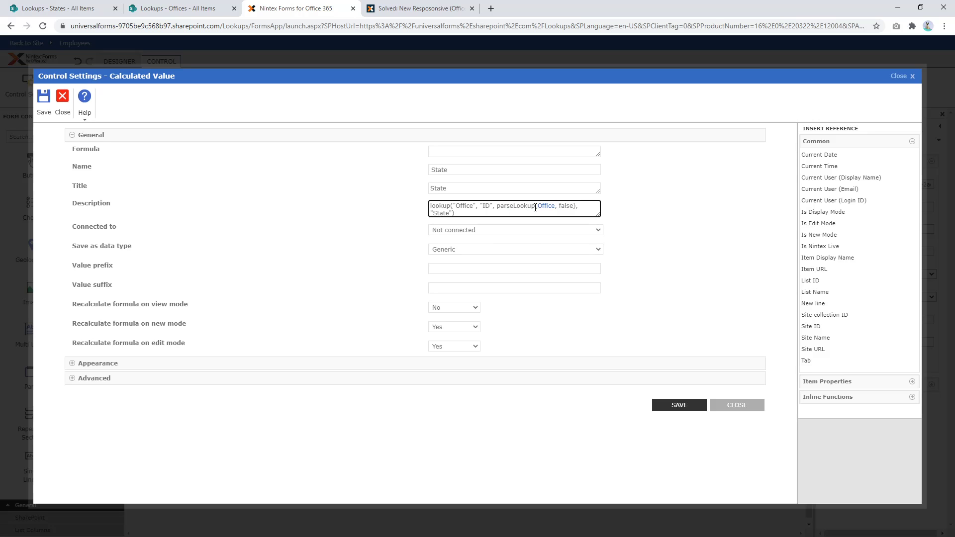
Step: Move the completed lookup("Office", "ID", parseLookup(Office, false), "State") formula into Formula and save
drag(463, 214, 409, 196)
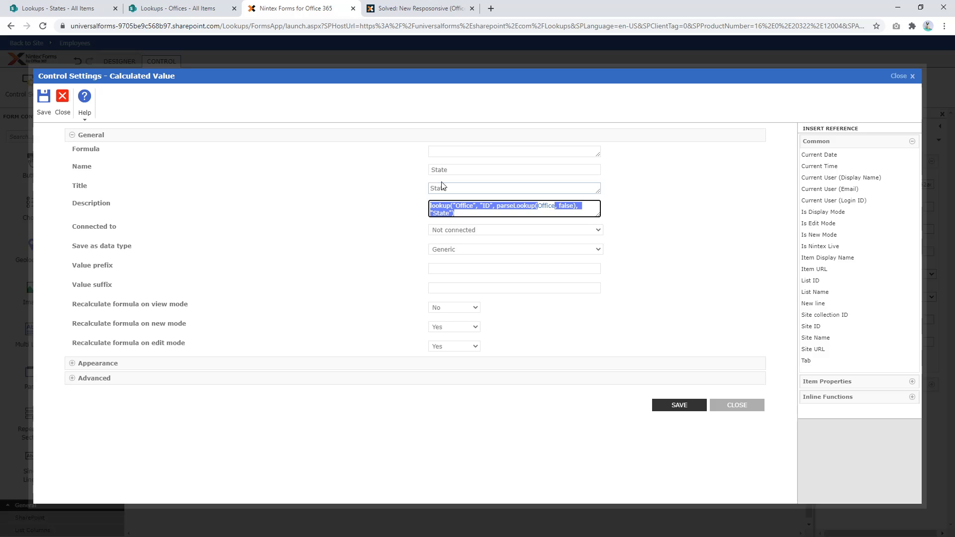
key(ctrl+x)
click(454, 152)
key(ctrl+v)
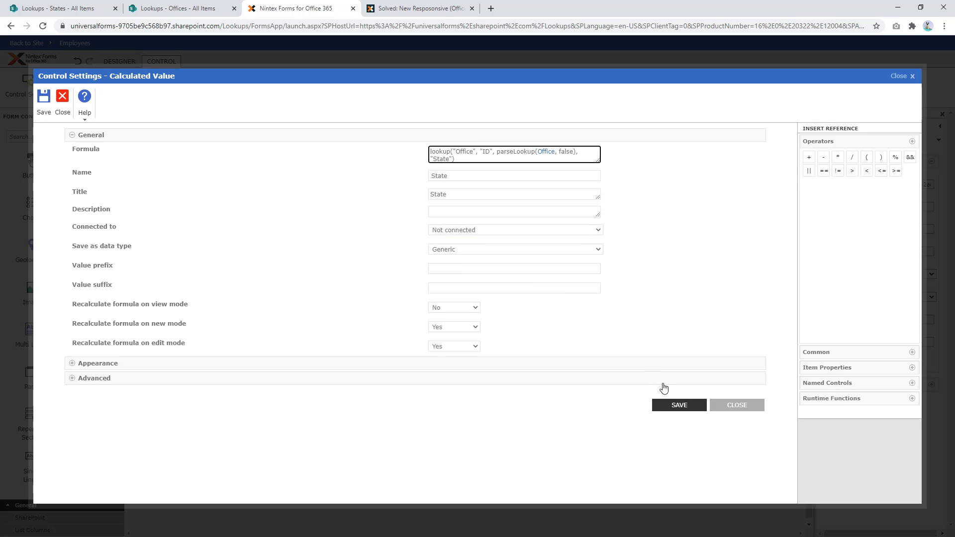
click(678, 399)
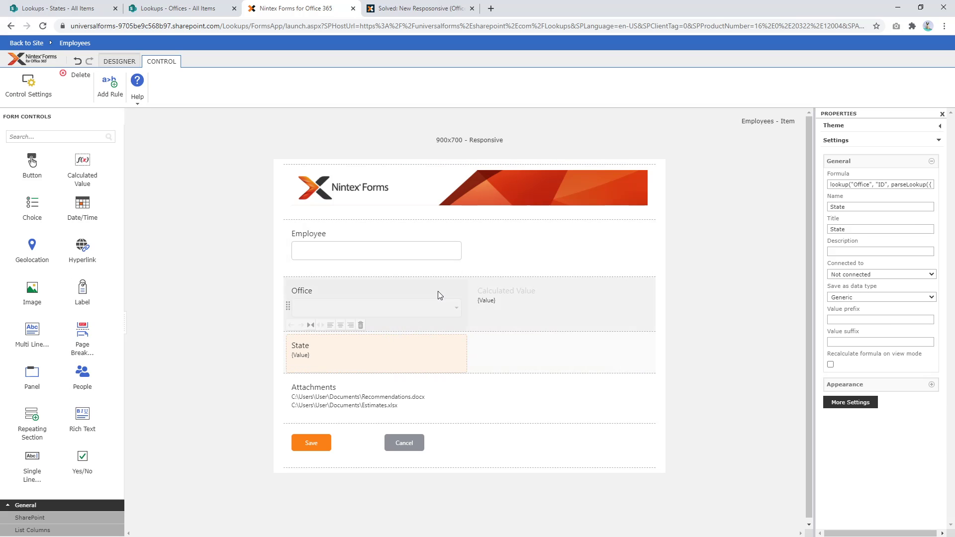
click(130, 61)
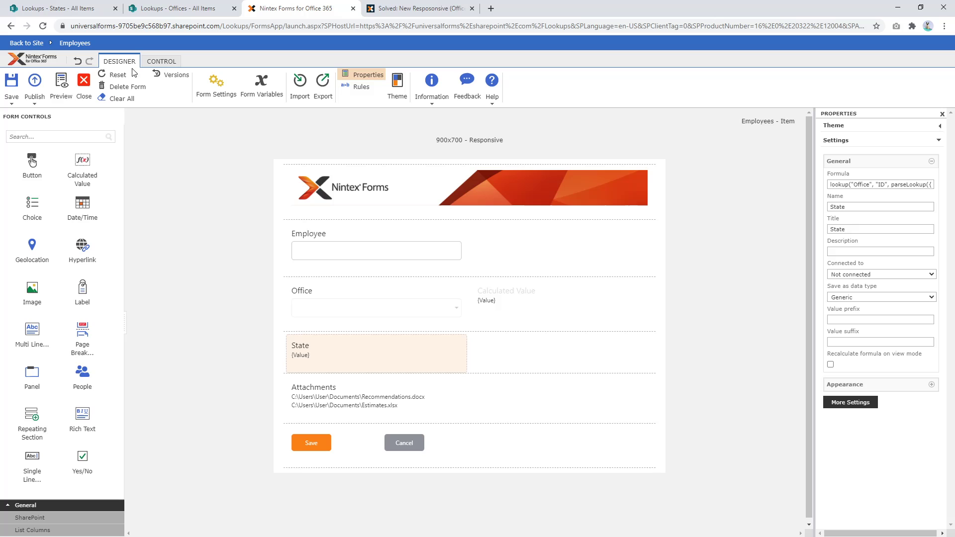
click(61, 84)
click(377, 217)
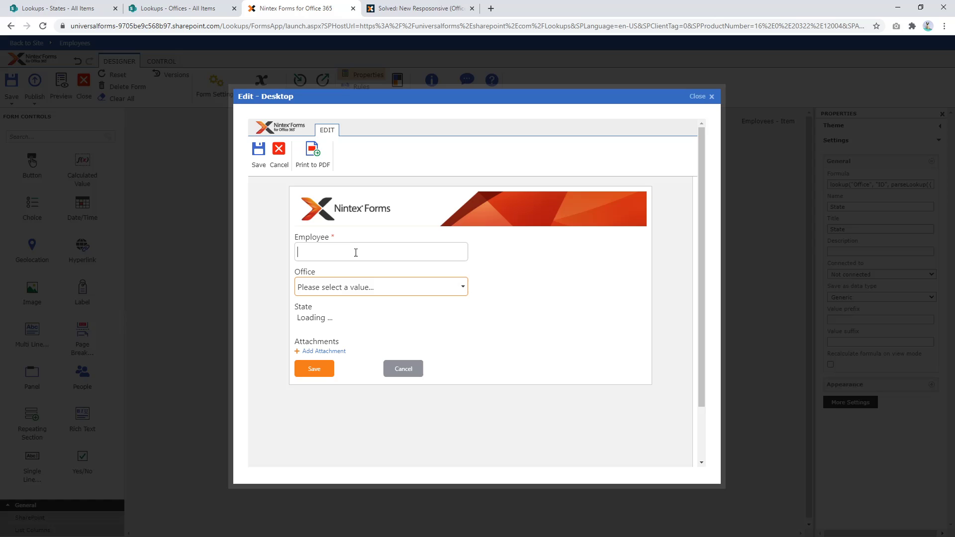
click(386, 287)
click(371, 312)
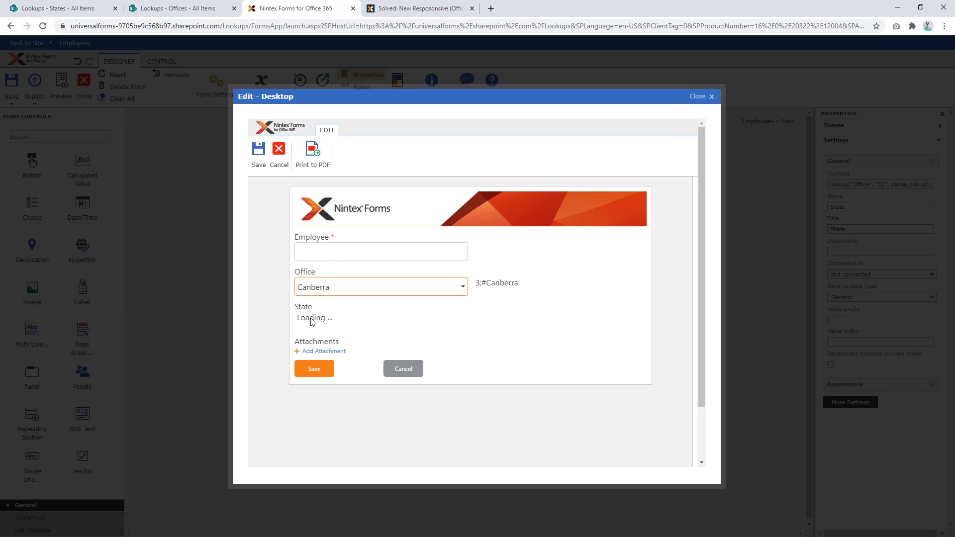
drag(301, 319, 334, 320)
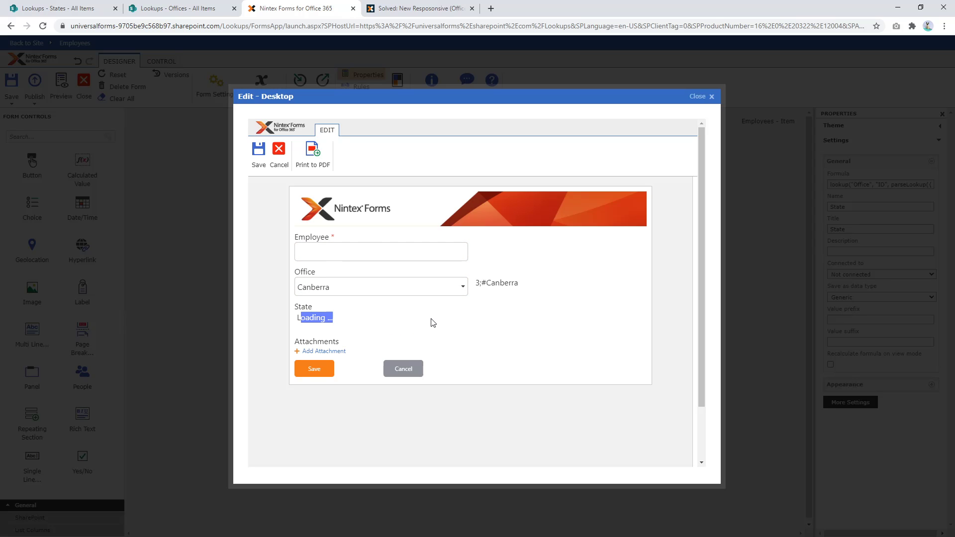
click(314, 330)
click(350, 291)
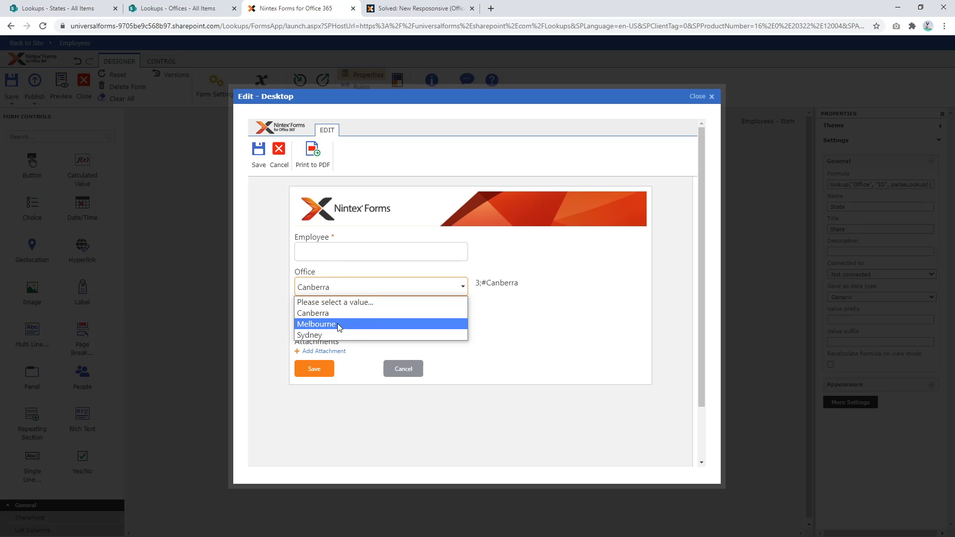
click(337, 323)
click(379, 293)
click(355, 336)
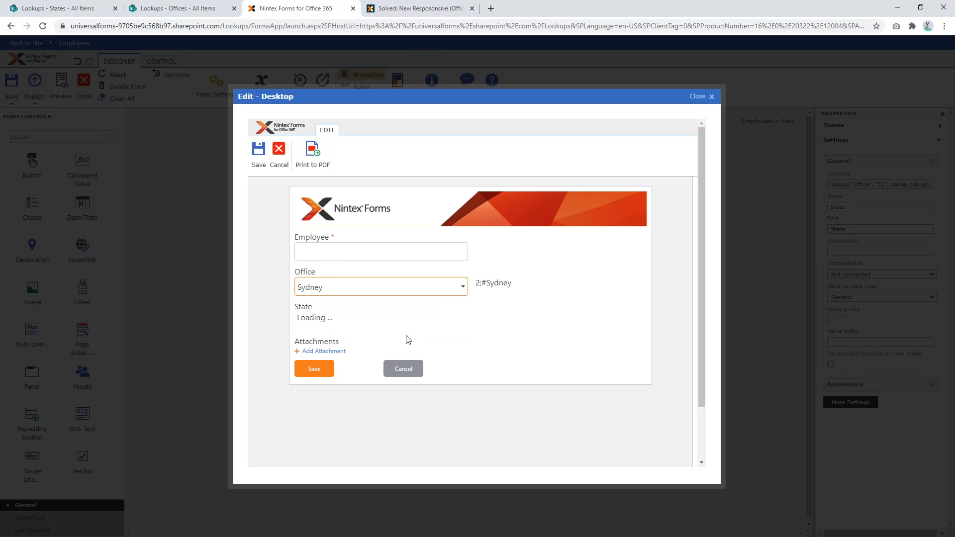
drag(306, 318, 333, 319)
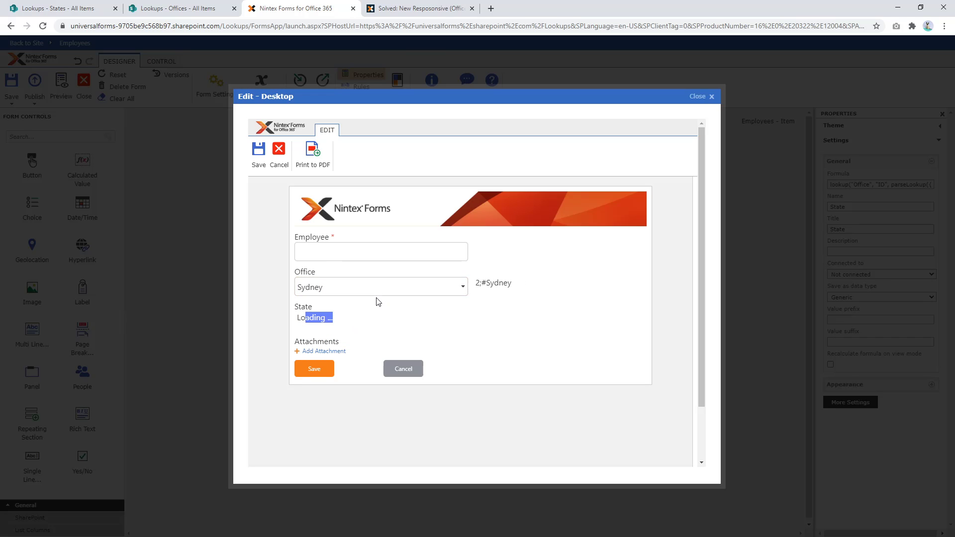
click(415, 371)
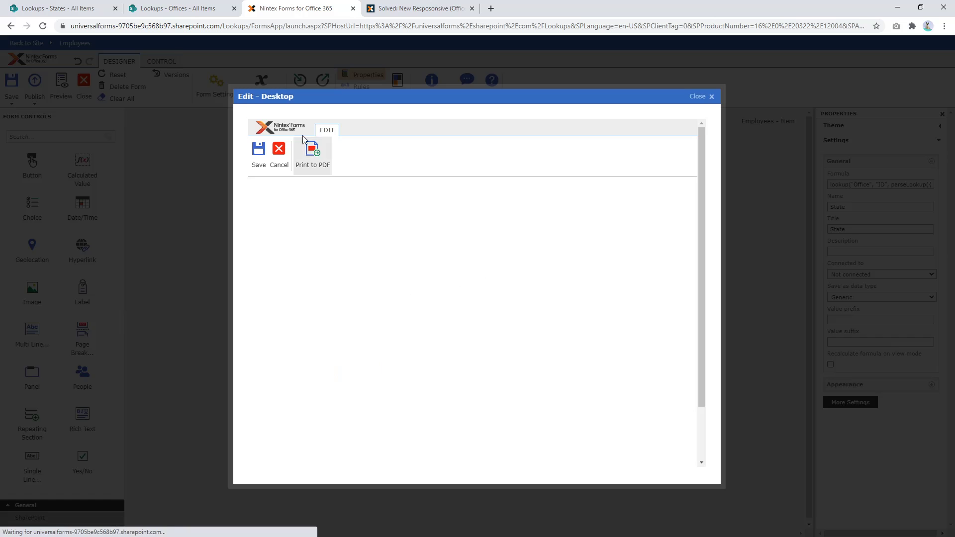
double_click(367, 358)
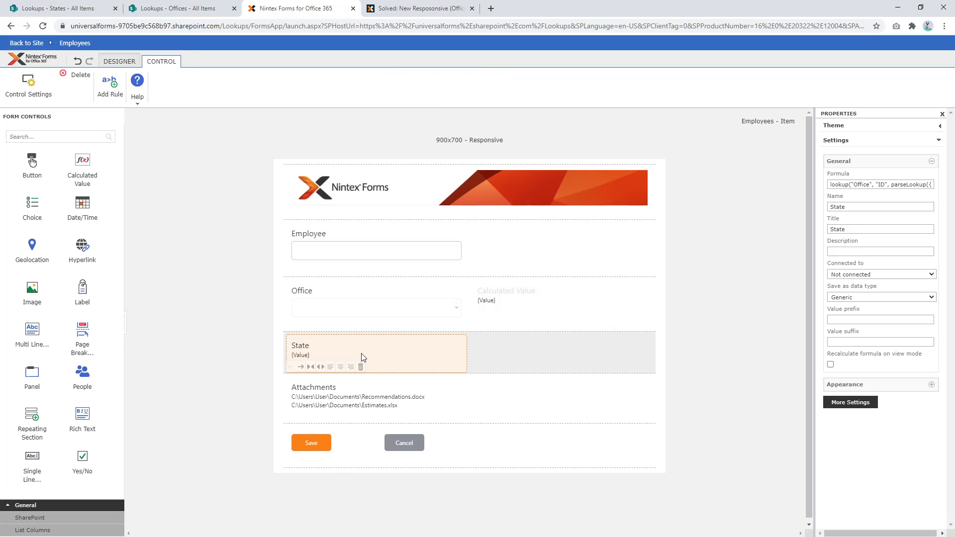
Step: Replace the State formula, starting it with lookup("Offices", "ID", parselookup(
click(532, 155)
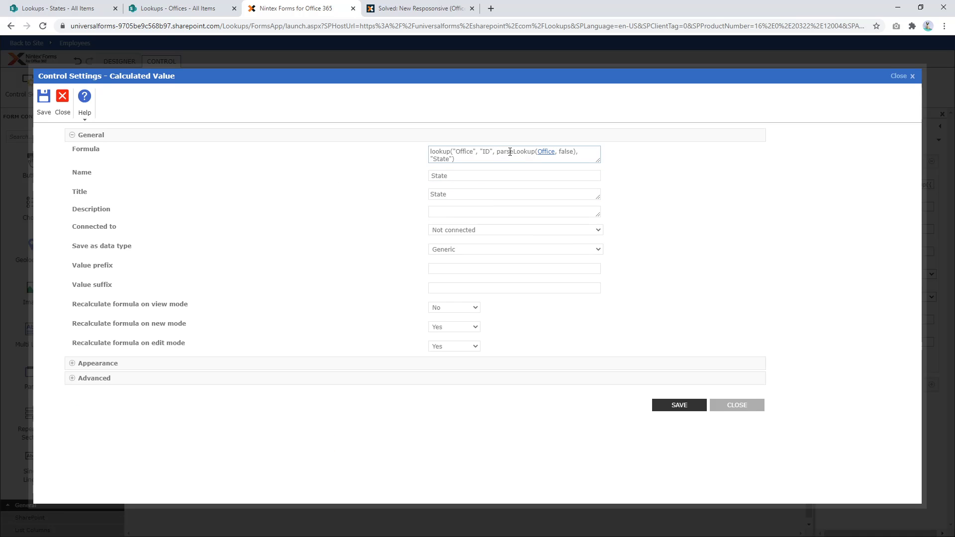
triple_click(465, 160)
key(BackSpace)
text(look)
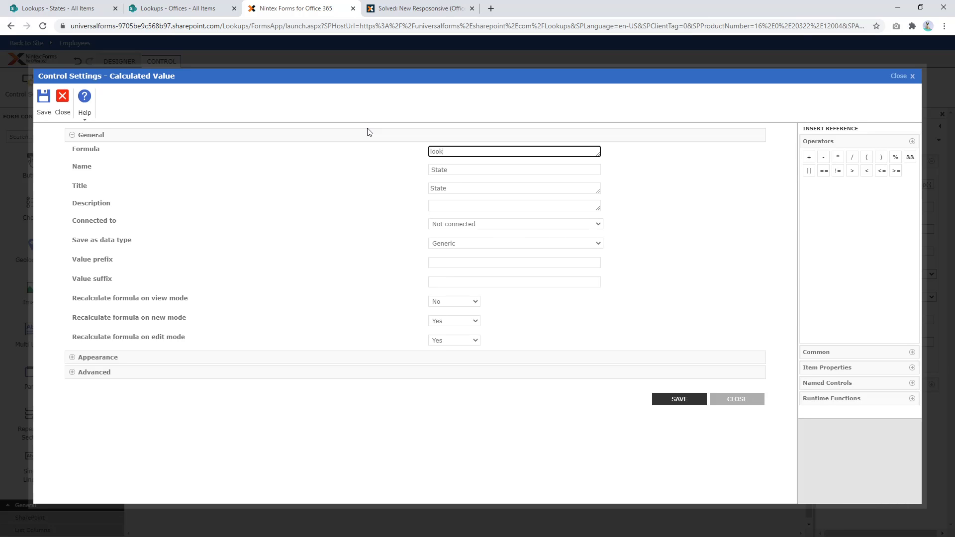
text(up("Offices",)
text("ID", parseI)
text(ookup()
Step: Insert the Office named control and finish the formula with , false), "State")
click(838, 384)
double_click(816, 210)
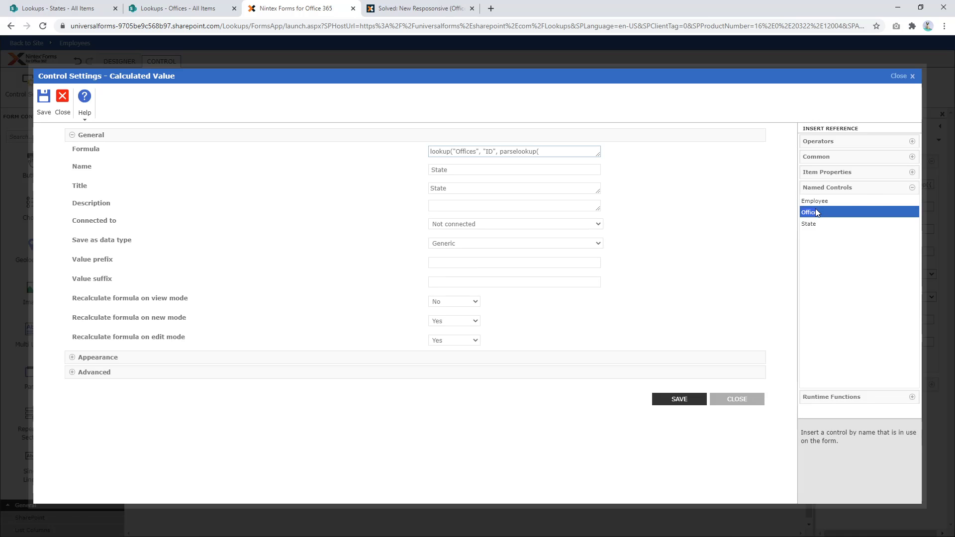
text(, )
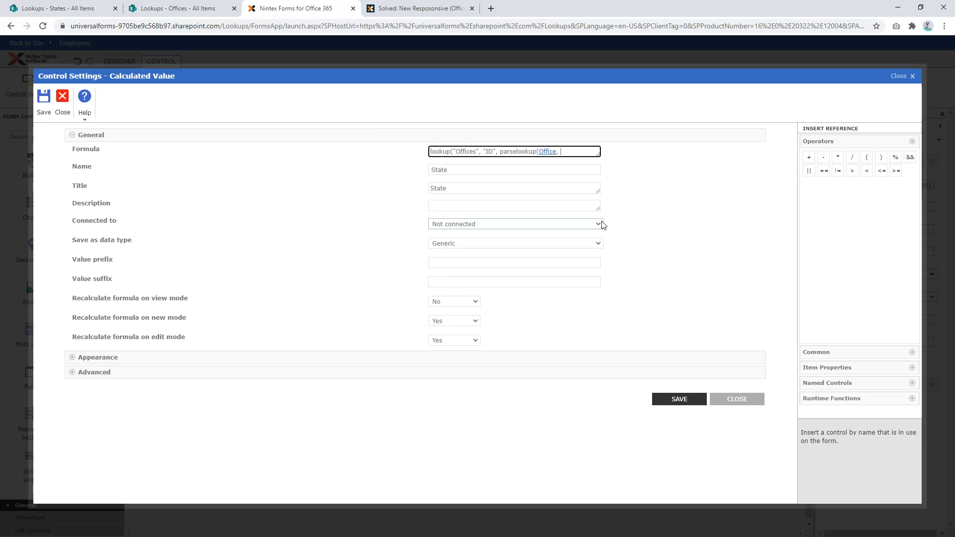
text(false), "State)
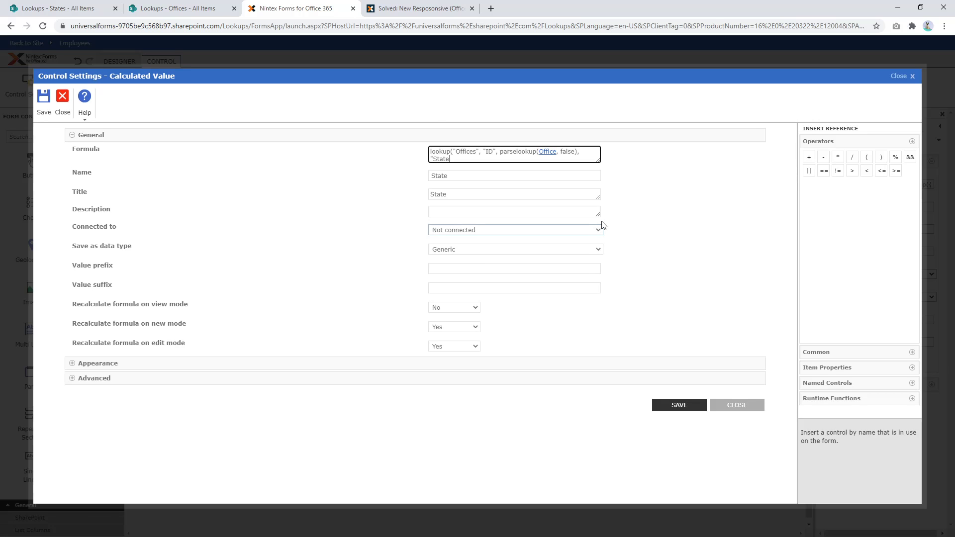
click(188, 6)
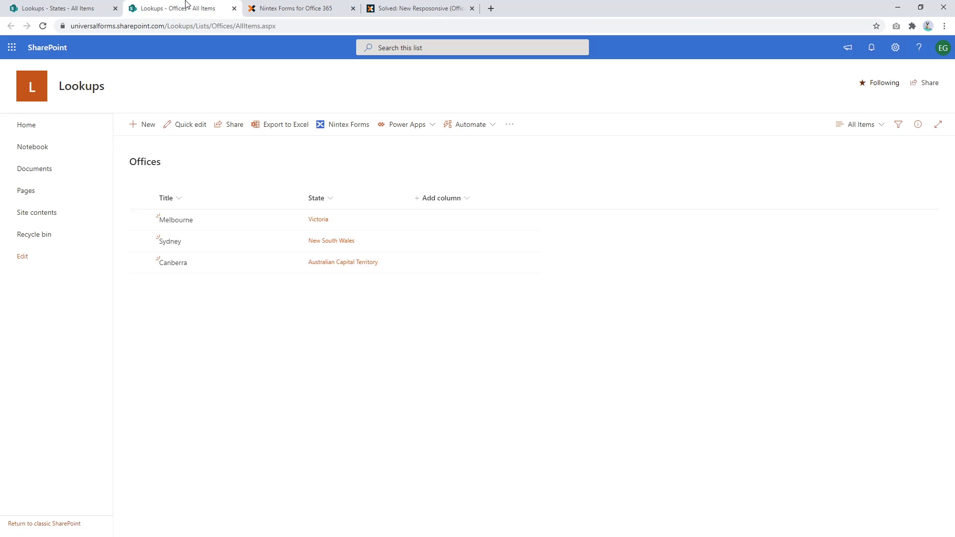
click(278, 7)
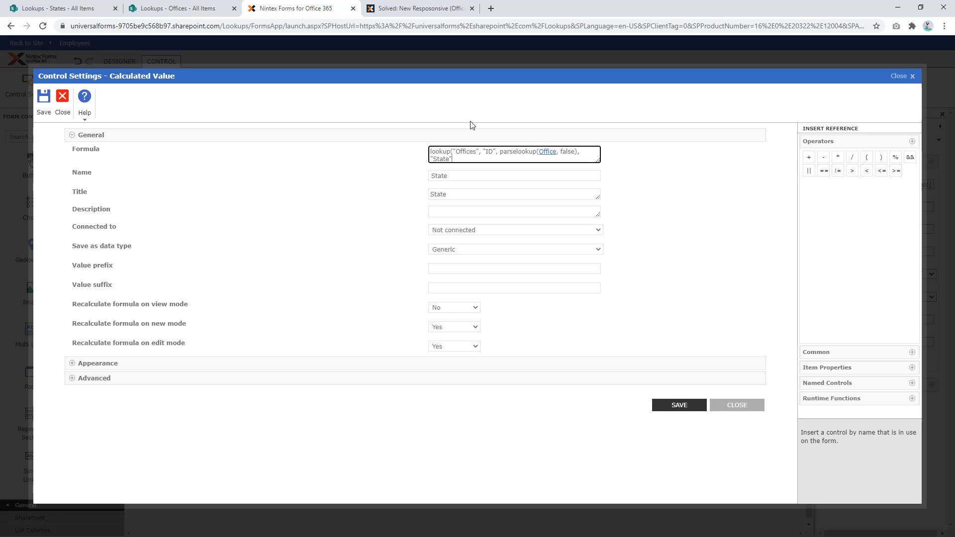
text("))
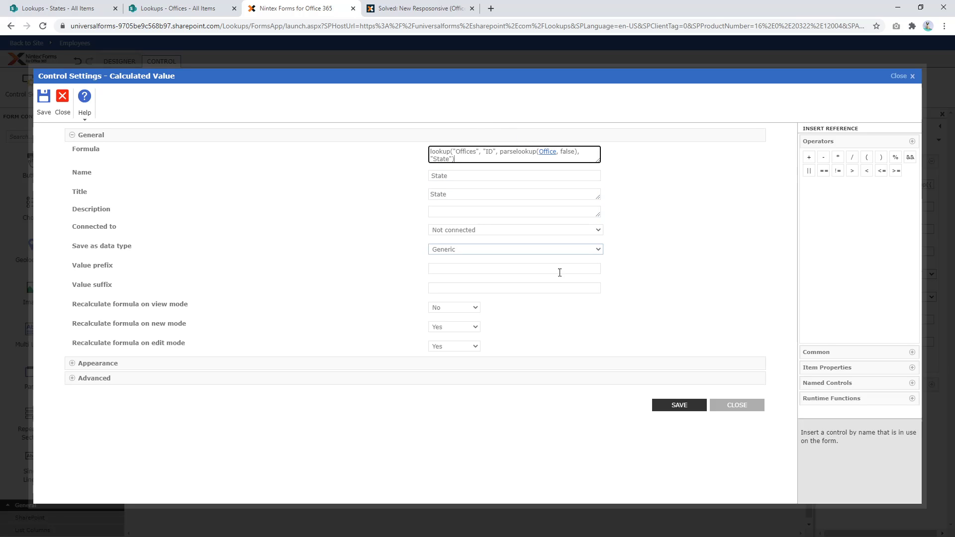
Step: Save the State formula and generate a desktop preview of the form
click(685, 405)
click(119, 62)
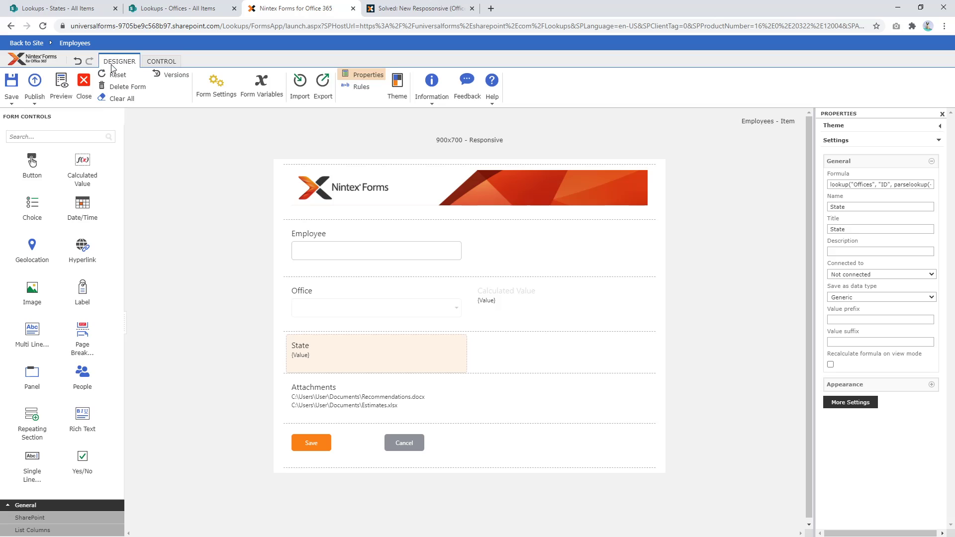
click(61, 85)
click(377, 221)
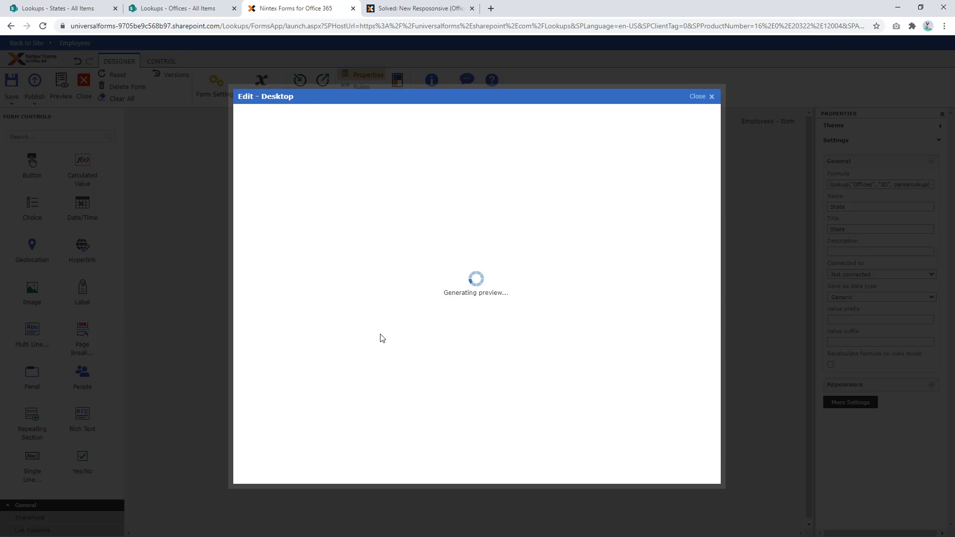
Step: Pick Canberra, Melbourne, then Sydney and inspect State's 2;#New South Wales value with its ID prefix
click(361, 289)
click(366, 313)
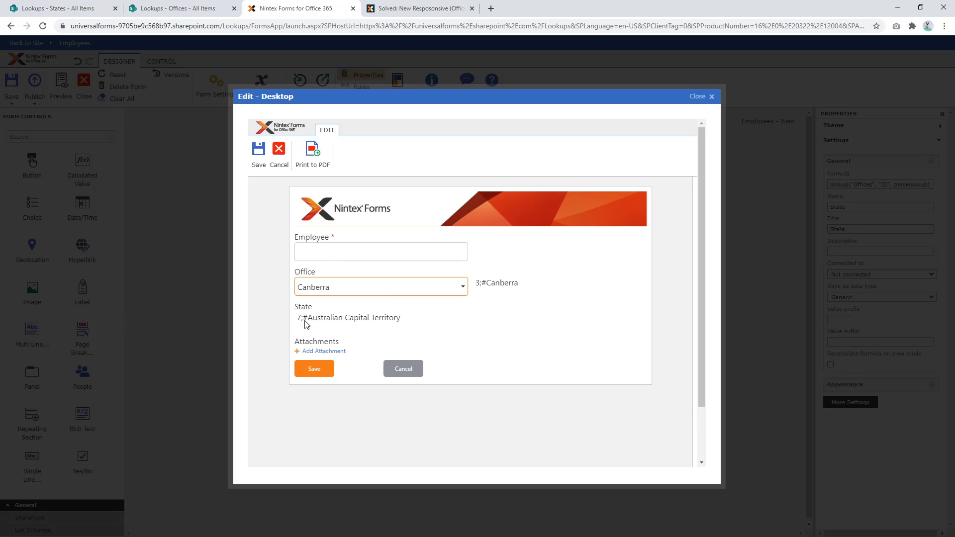
click(333, 288)
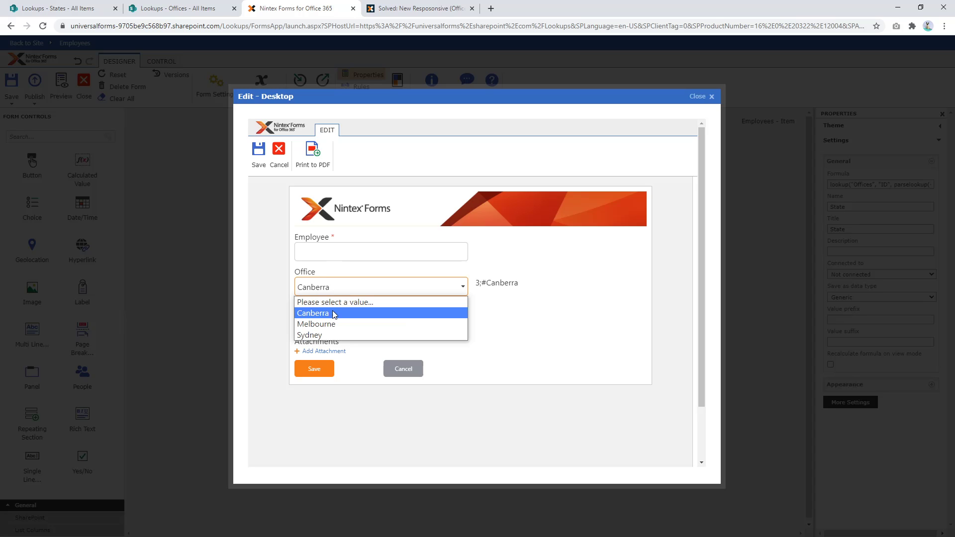
click(335, 323)
click(351, 288)
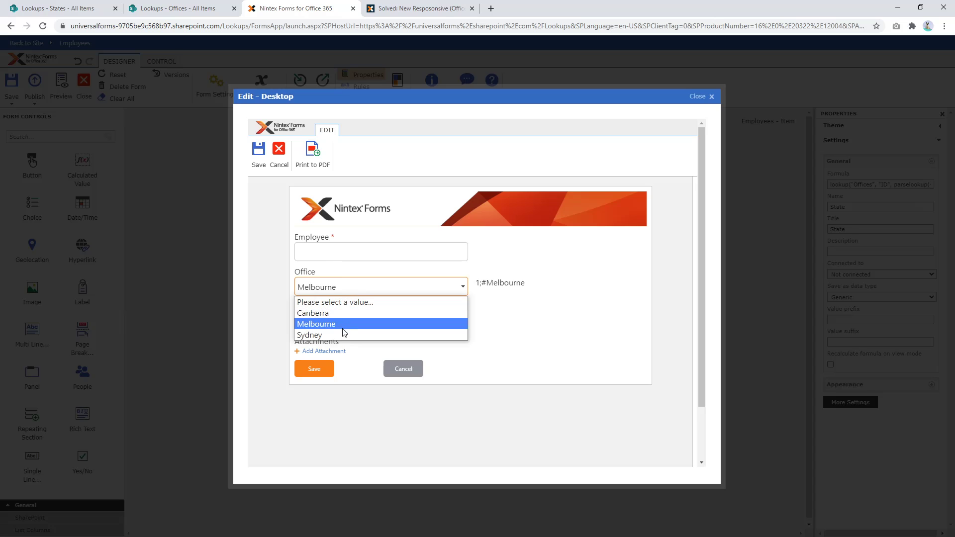
click(343, 333)
drag(297, 318, 385, 322)
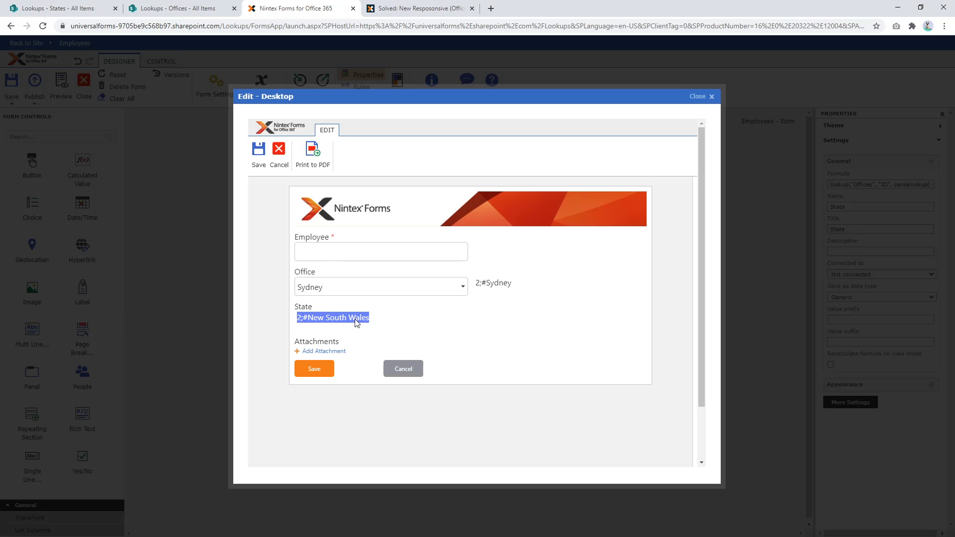
drag(297, 321, 310, 324)
Step: Compare the State values against the Offices list in SharePoint, then return to the preview
click(214, 9)
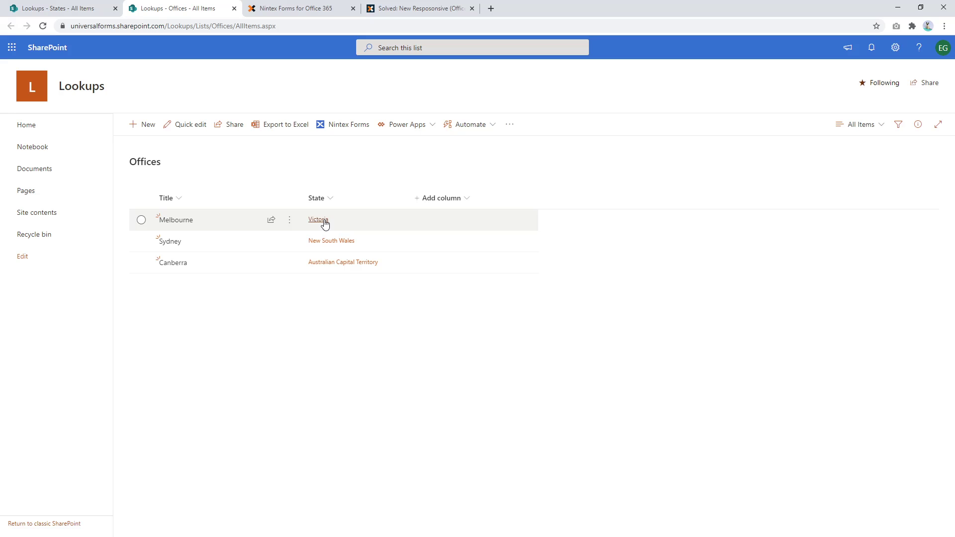
click(291, 8)
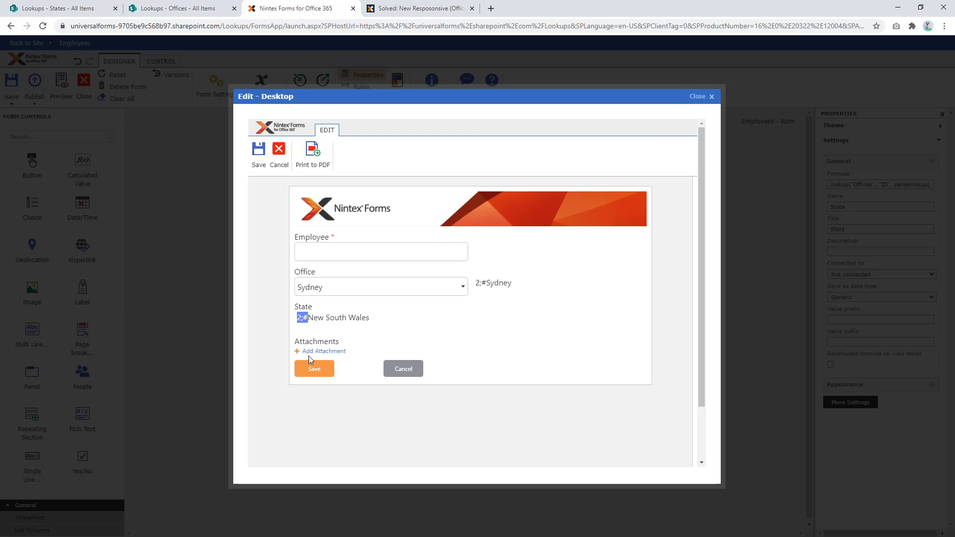
click(183, 8)
click(277, 7)
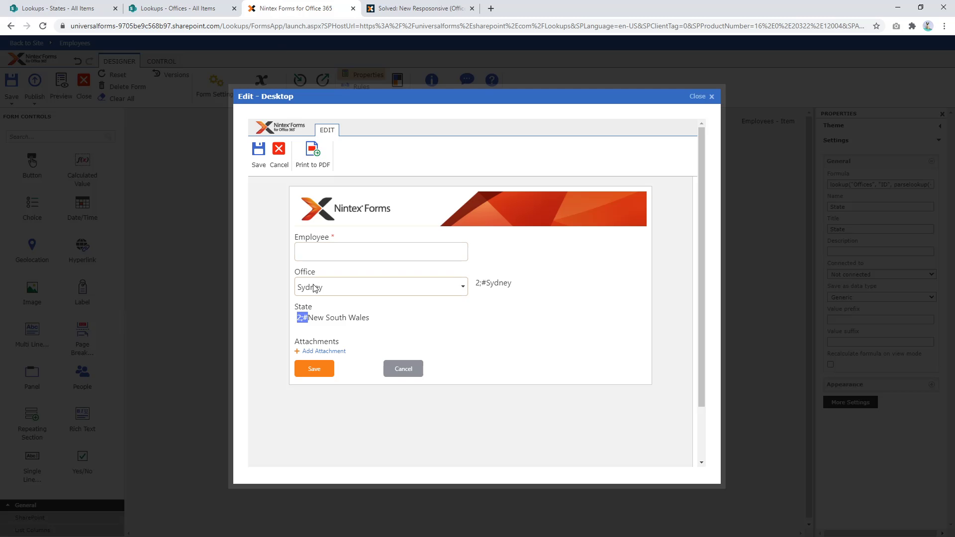
Step: Re-test Sydney, Melbourne and Canberra, note 7;#Australian Capital Territory, and submit to close the preview
click(350, 293)
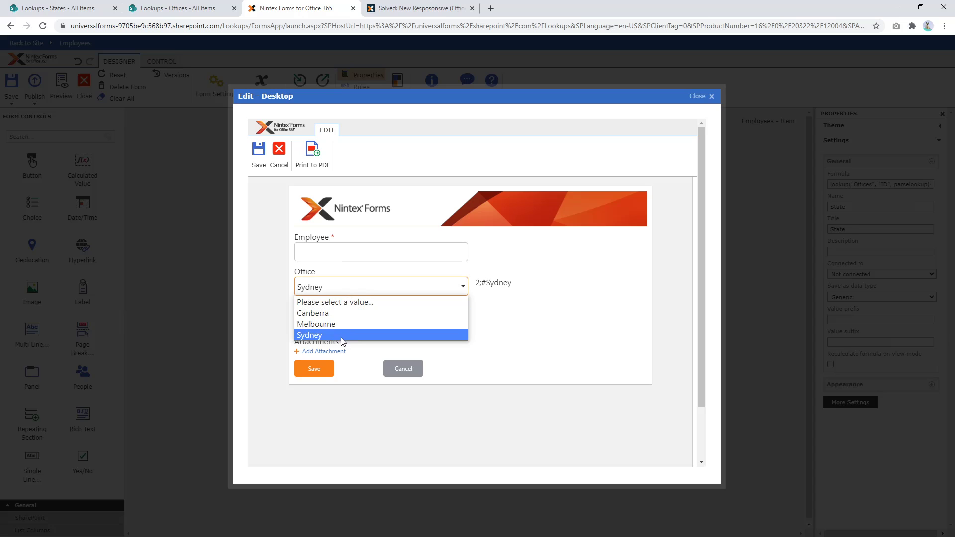
click(341, 335)
click(335, 290)
click(337, 324)
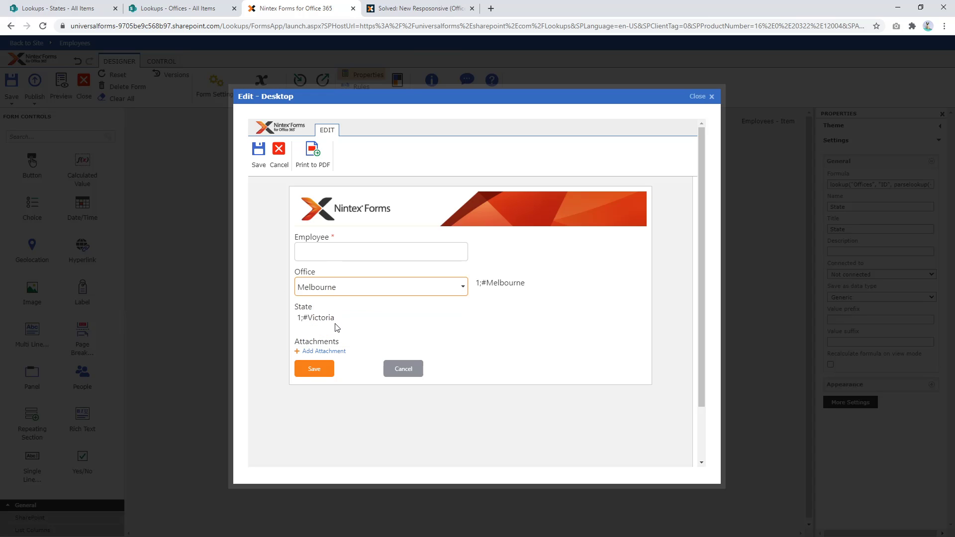
click(344, 287)
click(344, 313)
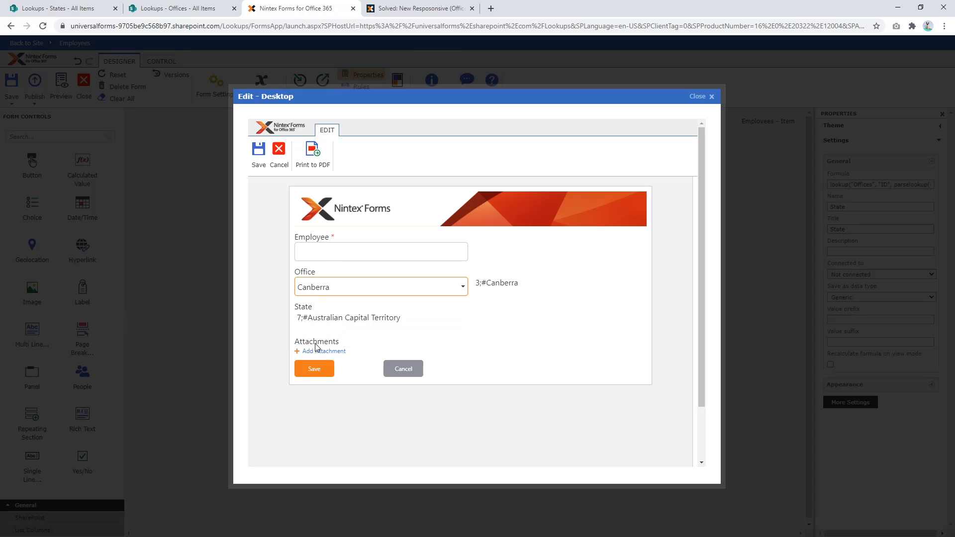
drag(299, 322, 404, 327)
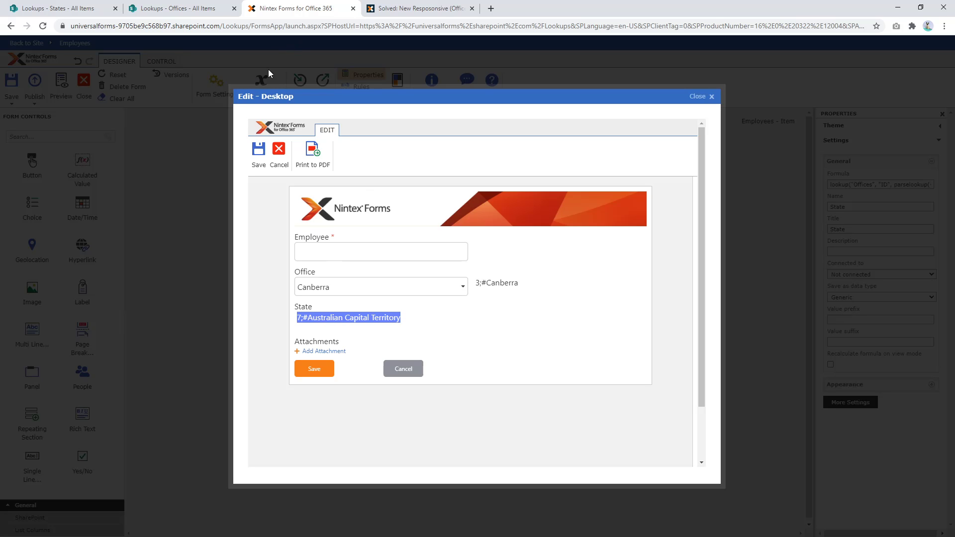
click(261, 171)
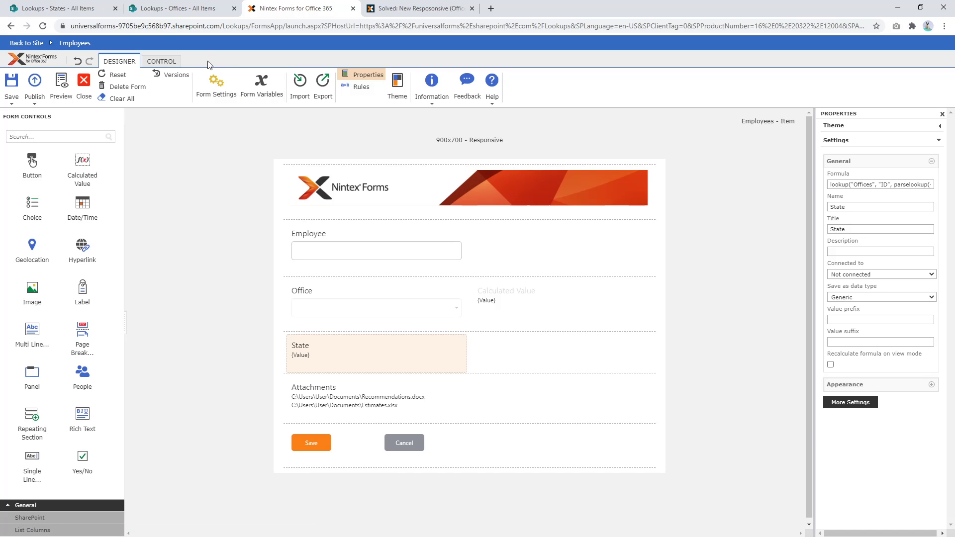
Step: Review the States and Offices lists in SharePoint, then return to the form designer
click(55, 8)
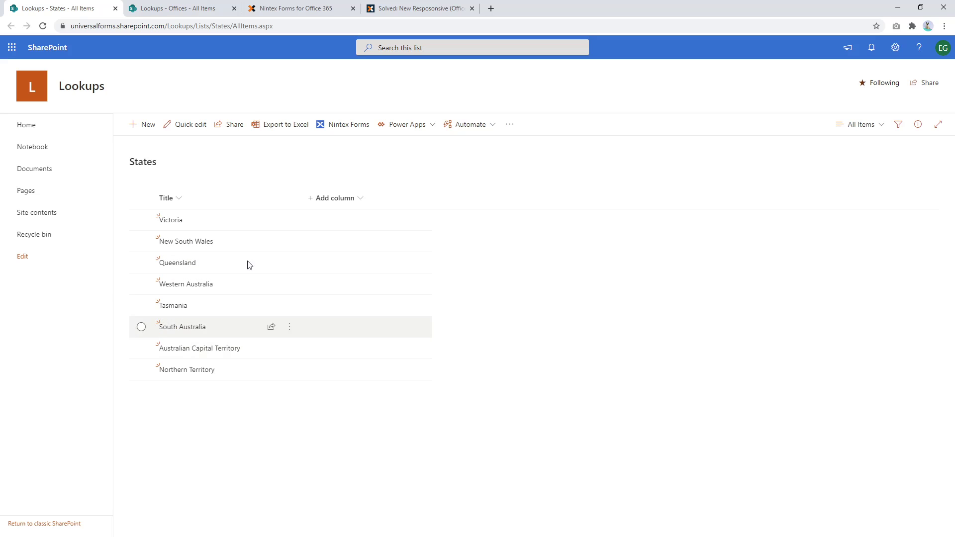
click(209, 8)
click(294, 8)
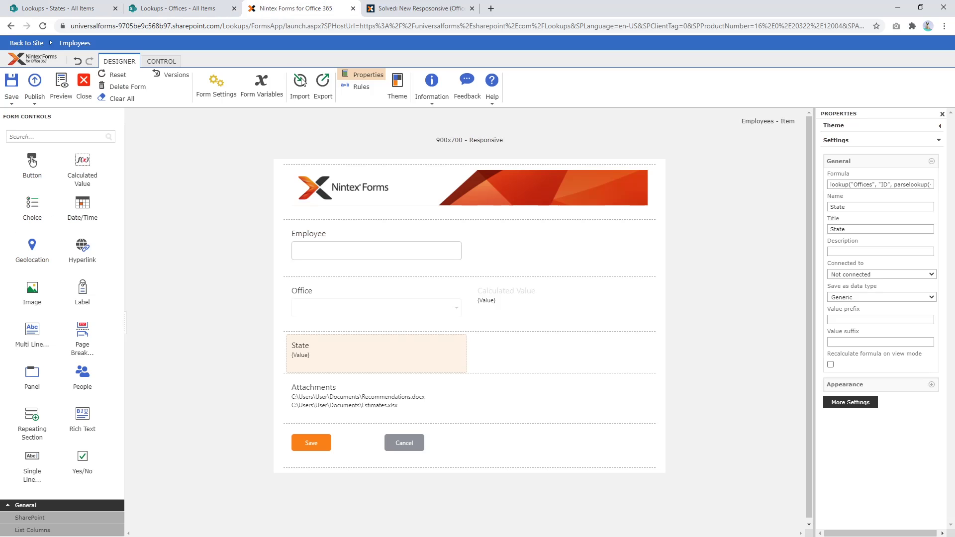
Step: Wrap the State formula in parselookup(..., true) and save the control settings
double_click(350, 354)
click(485, 159)
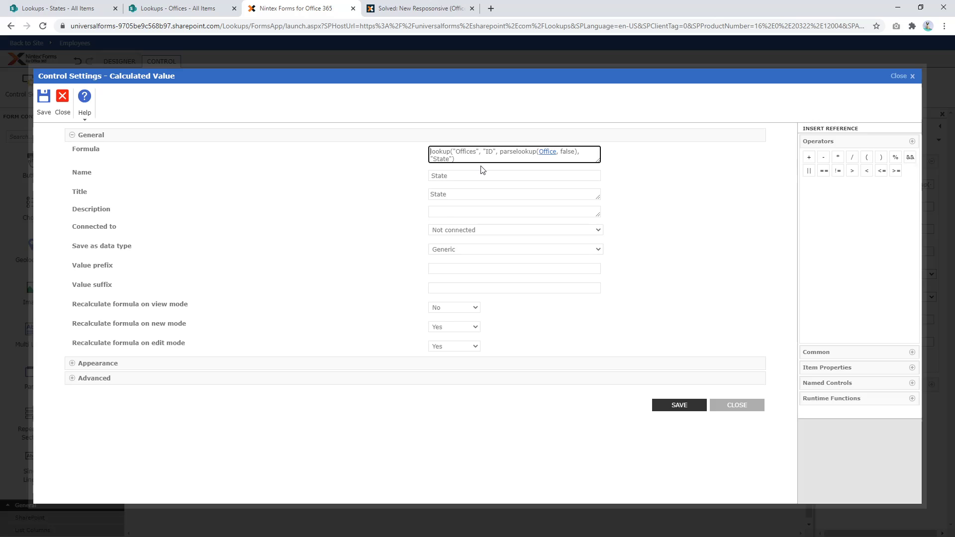
text(parse)
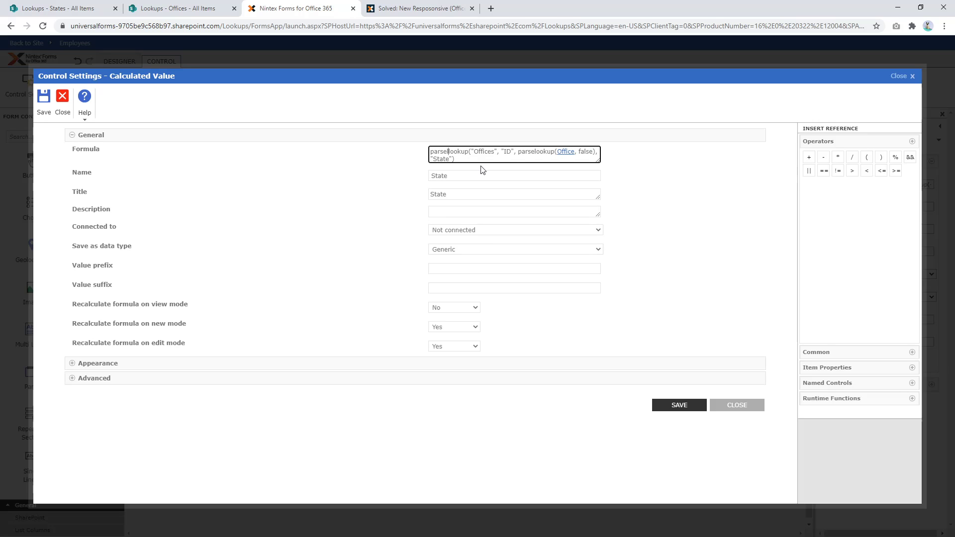
text(o)
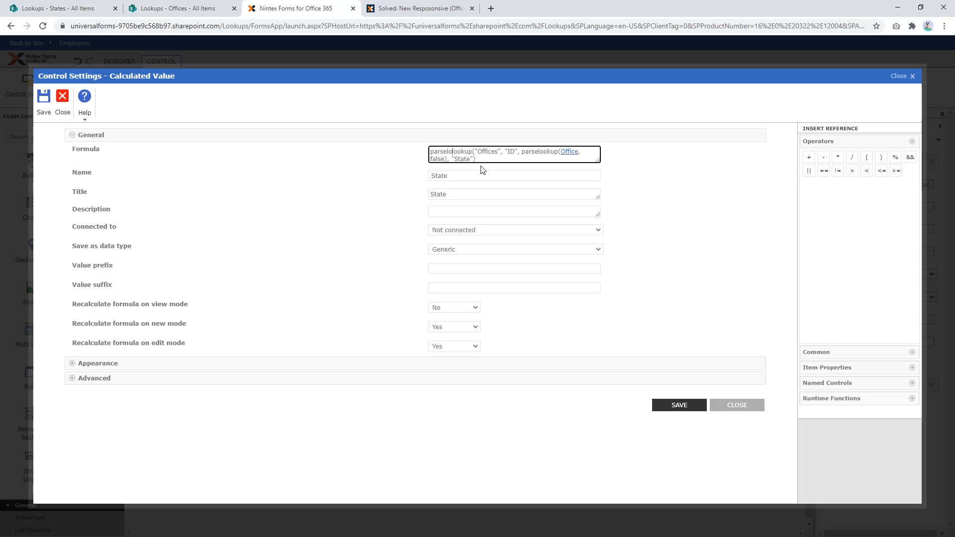
text(okup()
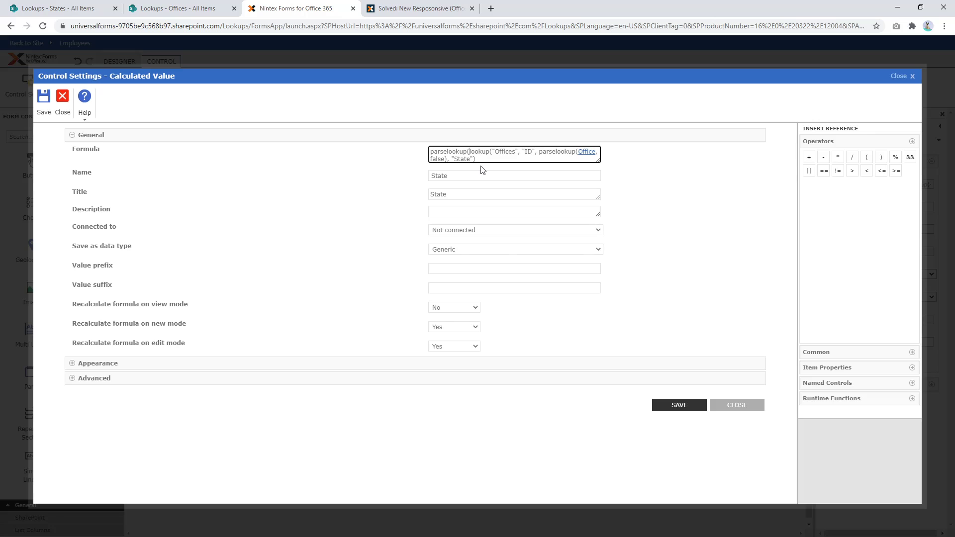
text(,true))
click(680, 407)
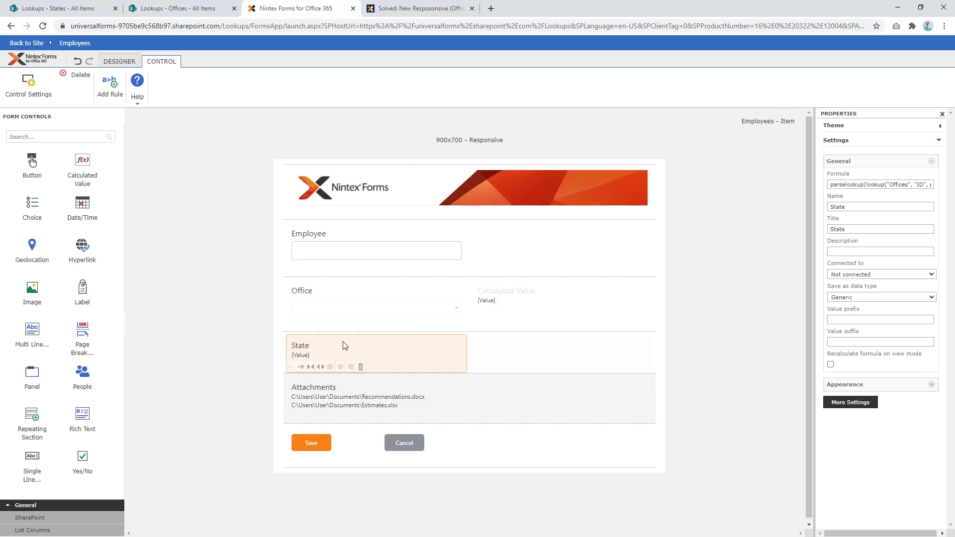
Step: Preview the form, choose Canberra, confirm State shows plain Australian Capital Territory, and cancel
click(60, 85)
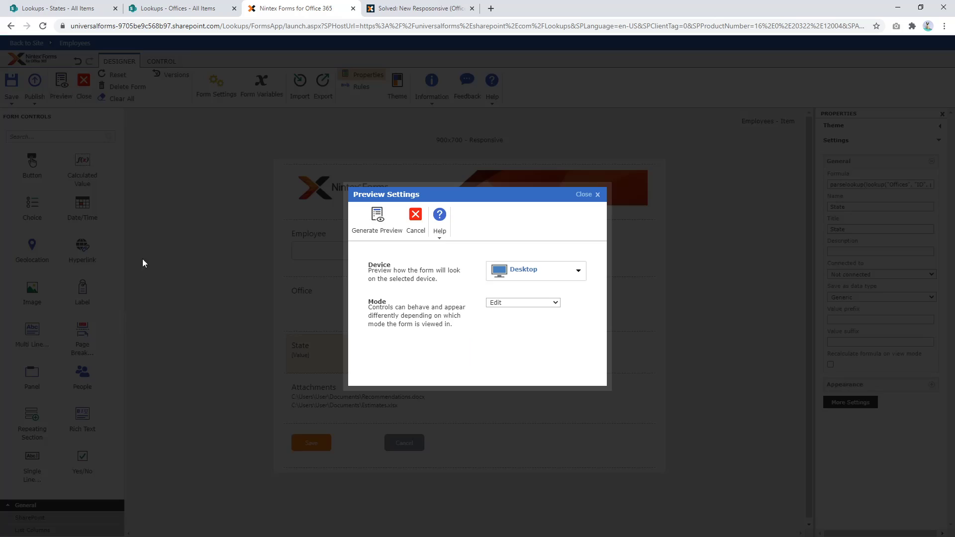
click(368, 220)
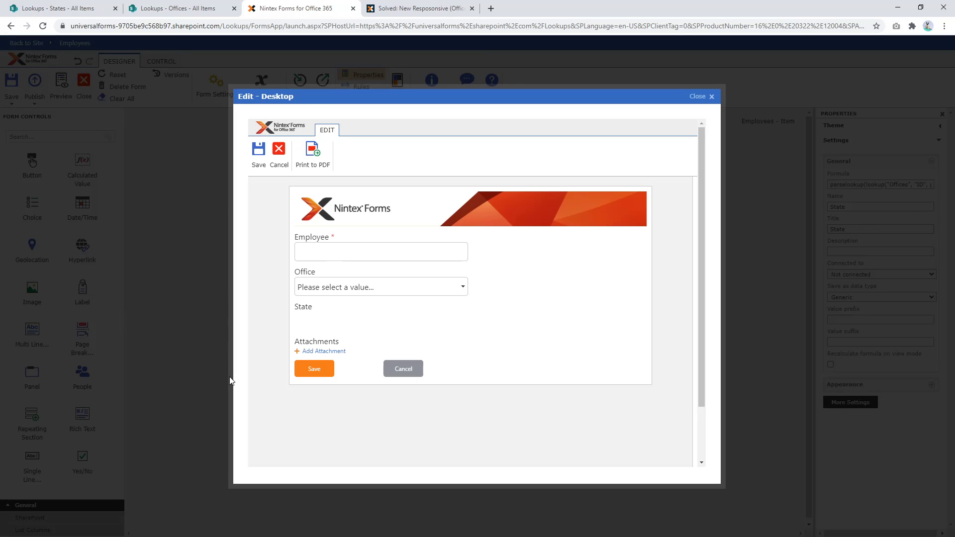
click(369, 288)
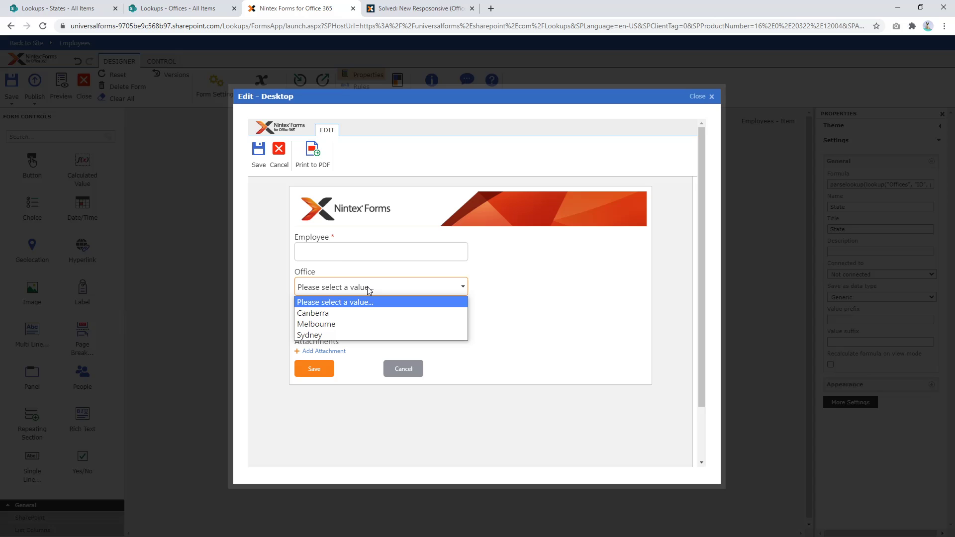
click(350, 314)
drag(294, 319, 398, 319)
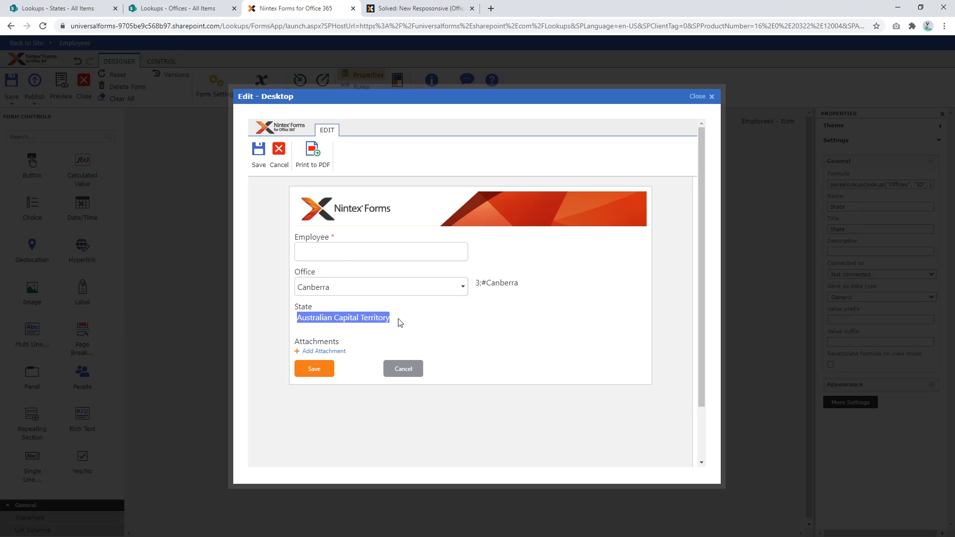
drag(293, 306, 394, 320)
click(296, 317)
drag(480, 285, 540, 289)
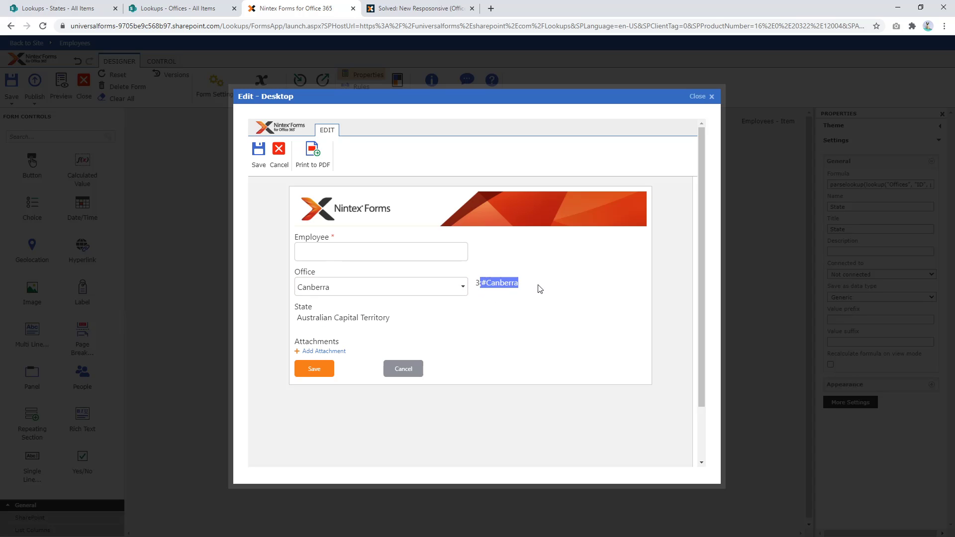
click(410, 368)
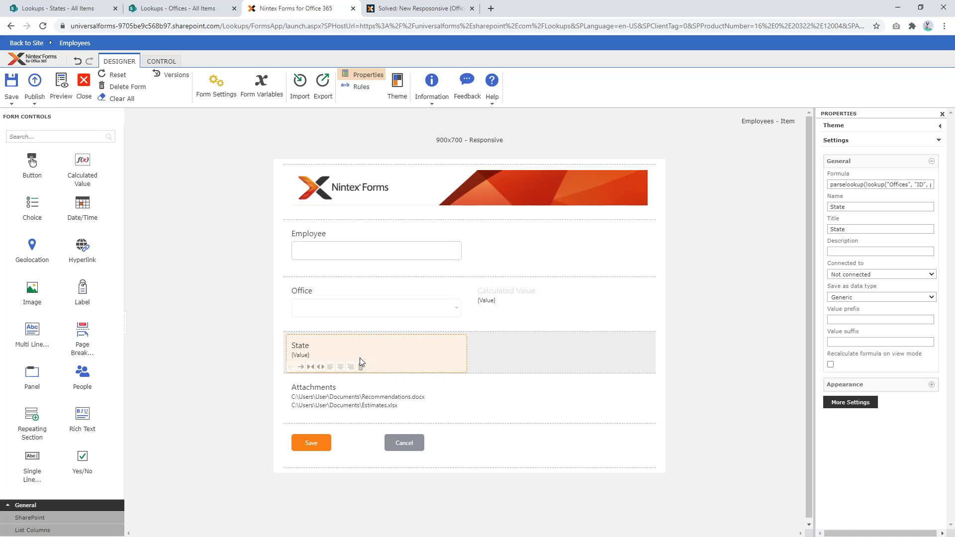
Step: Reopen the State settings and review the parseLookup and lookup runtime function help
double_click(373, 351)
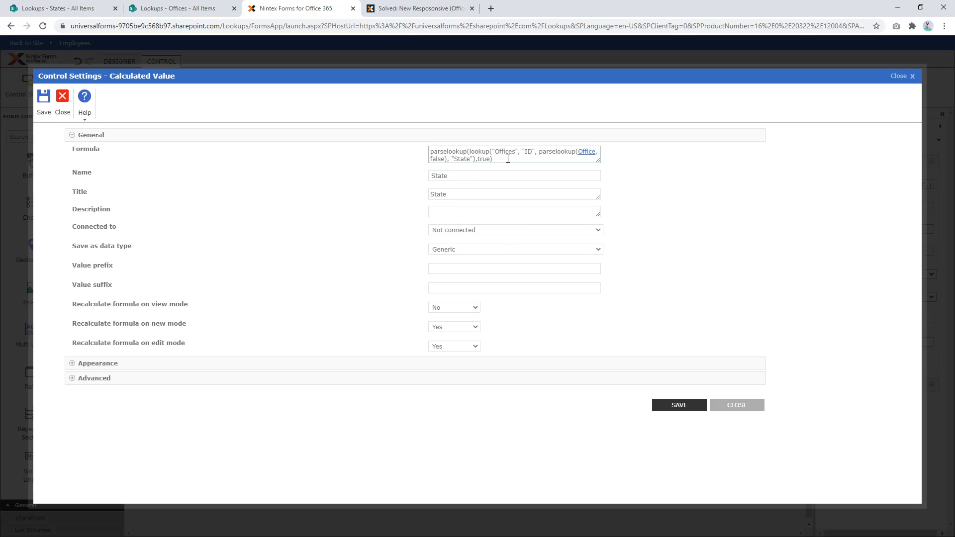
click(479, 161)
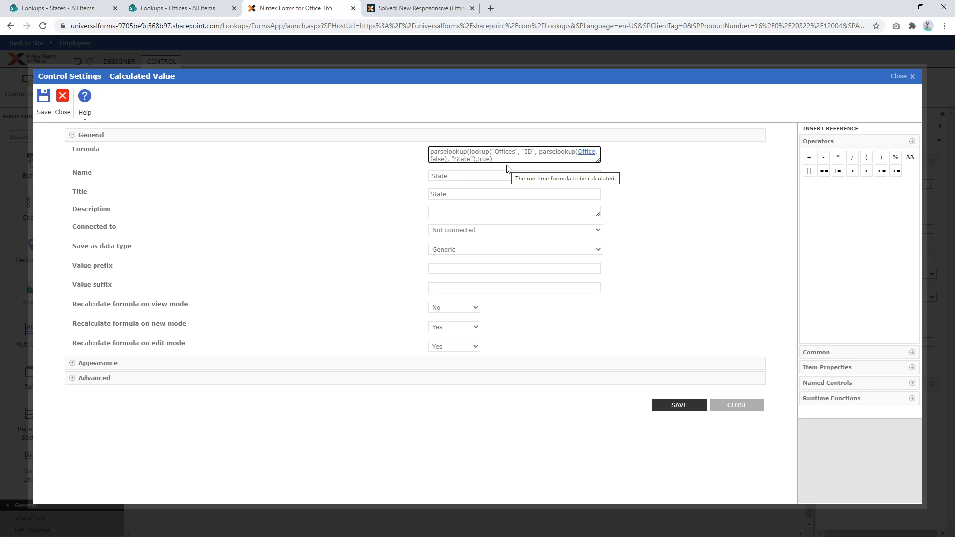
click(827, 383)
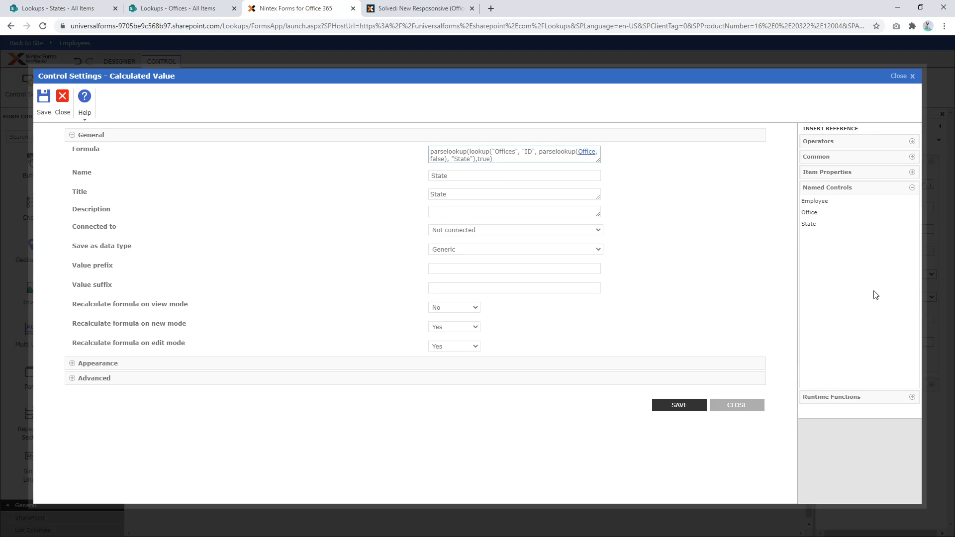
click(840, 397)
scroll(840, 323, down, 8)
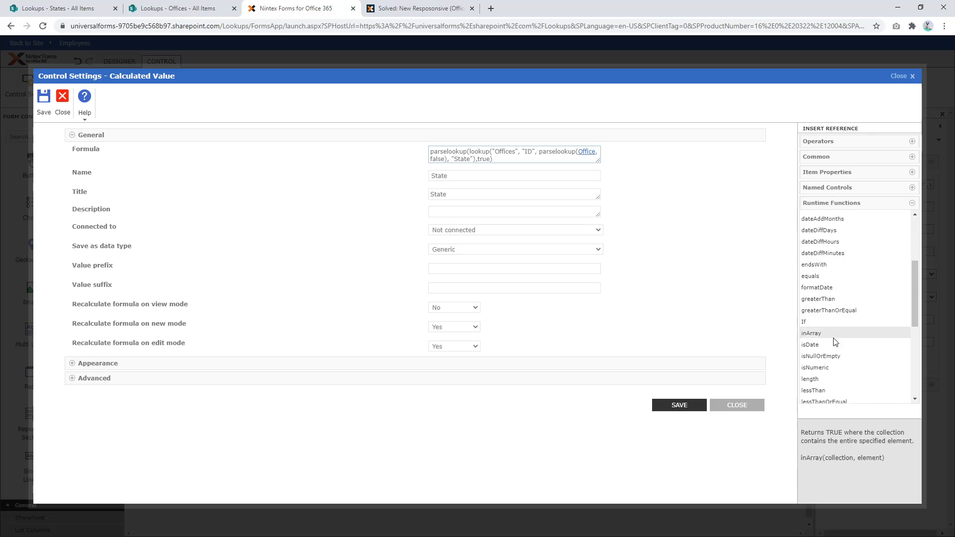
scroll(828, 362, down, 1)
click(826, 345)
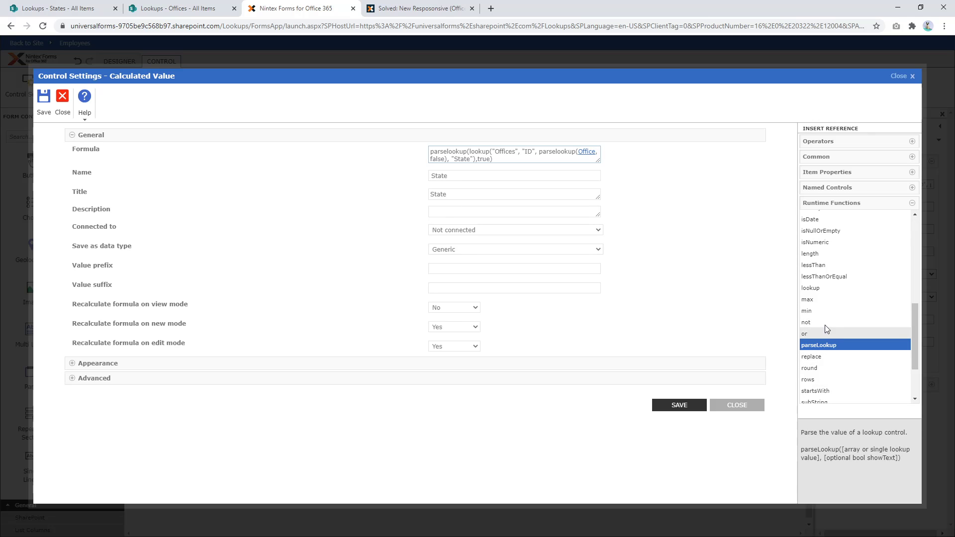
click(825, 288)
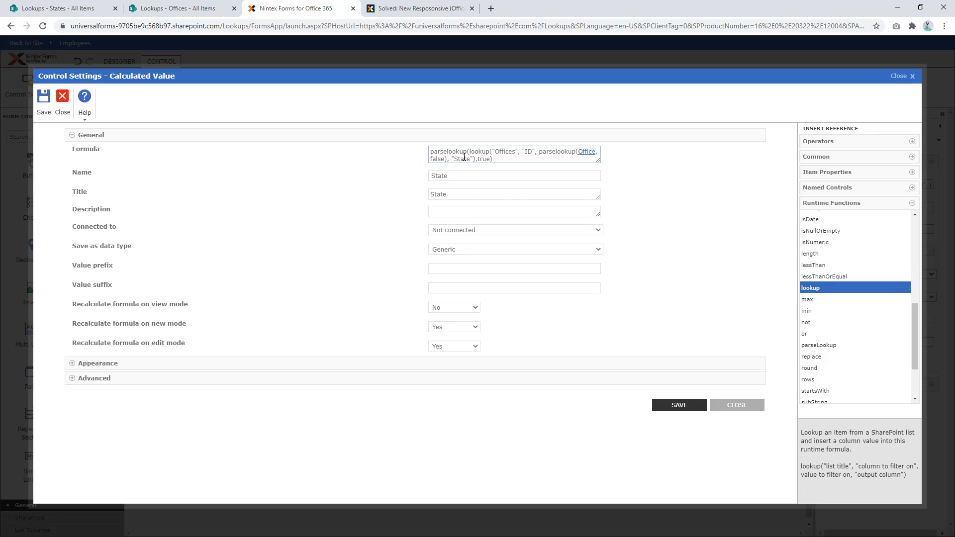
click(504, 159)
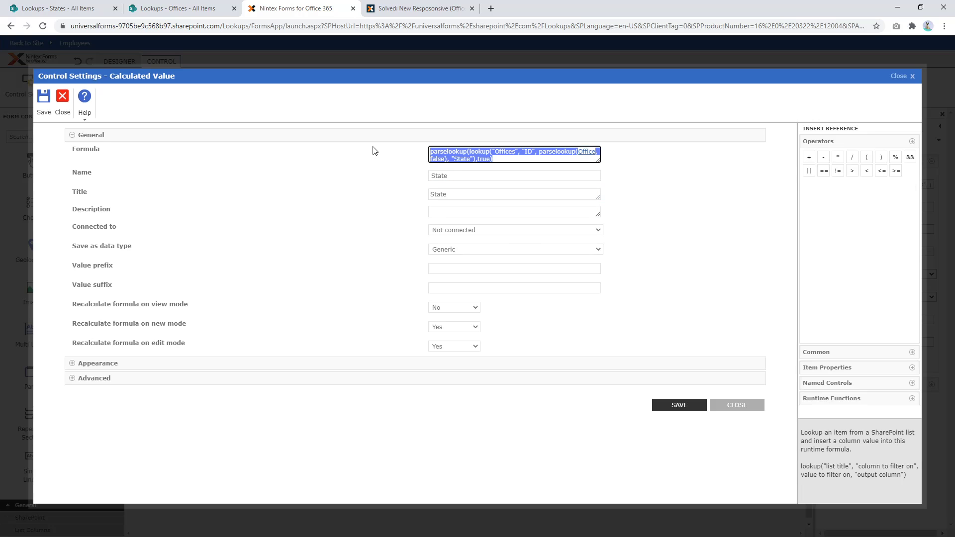
click(510, 160)
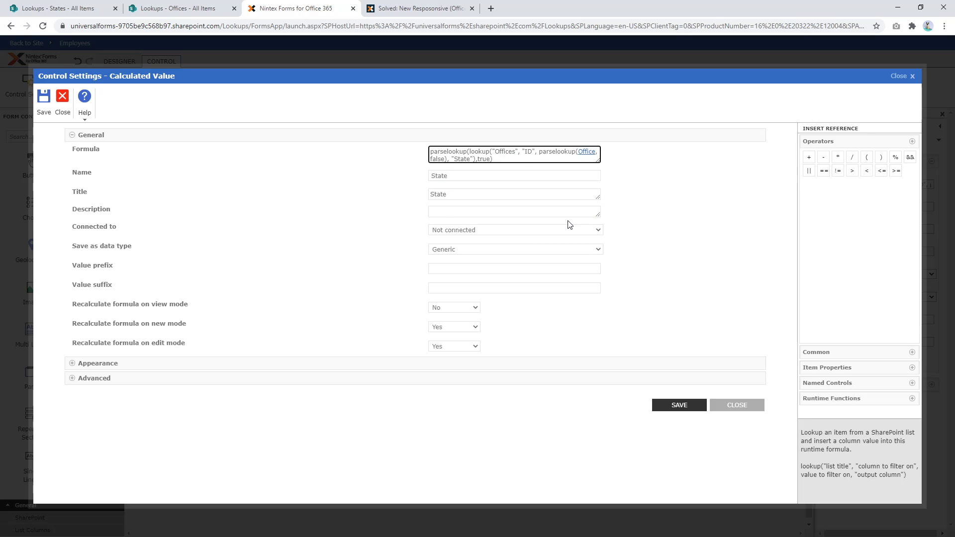